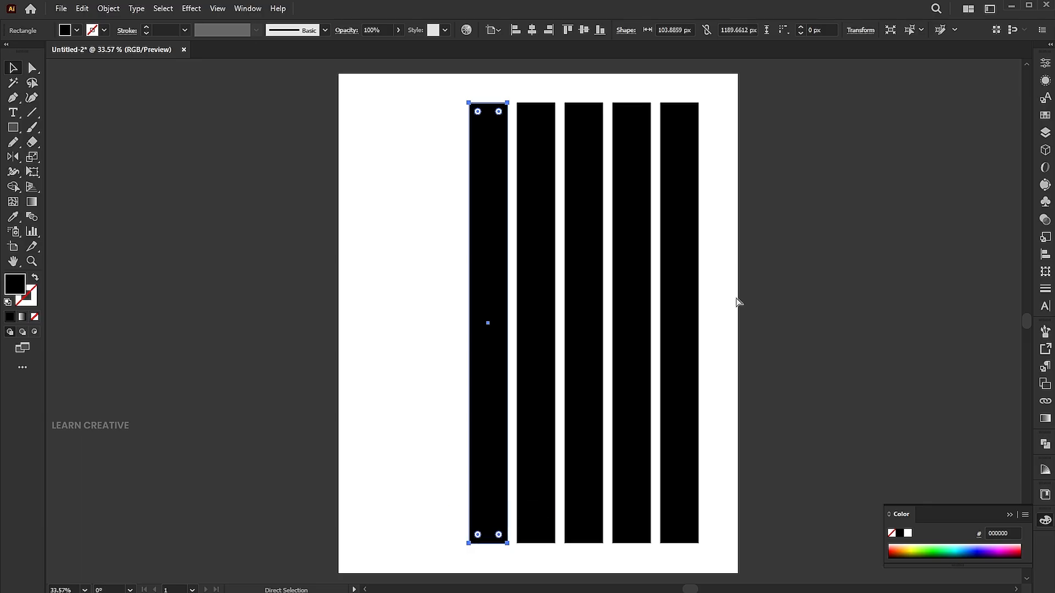
Step: Repeat the bar duplication until there are seven, and narrow the whole row to fit inside the page's side margins
{"action": "key", "text": "ctrl+d"}
{"action": "left_click", "coordinate": [755, 221]}
{"action": "left_click_drag", "start_coordinate": [726, 210], "coordinate": [389, 348]}
{"action": "left_click_drag", "start_coordinate": [679, 346], "coordinate": [684, 323]}
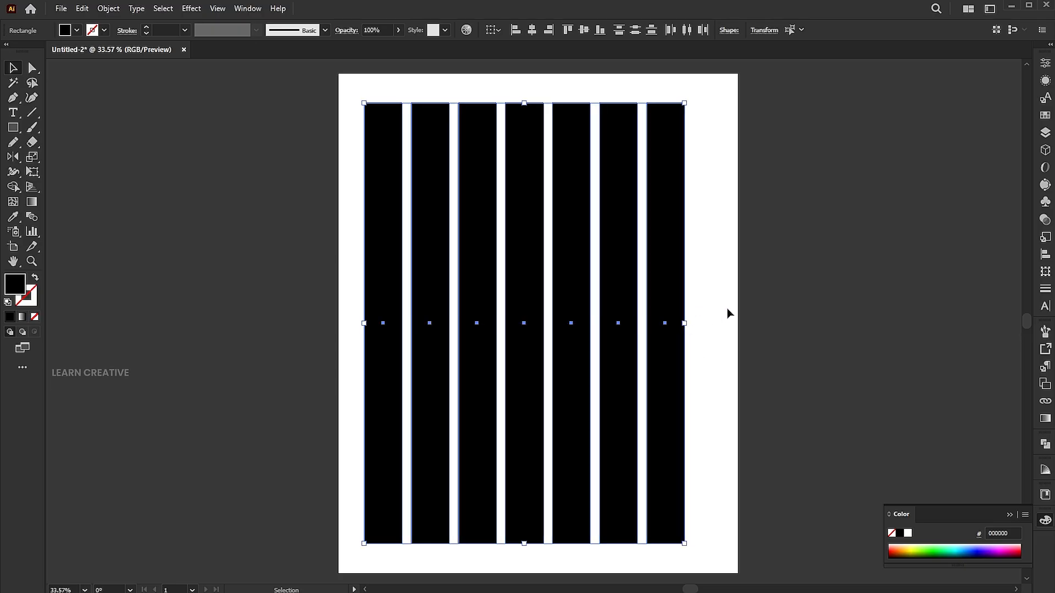
{"action": "left_click", "coordinate": [726, 309]}
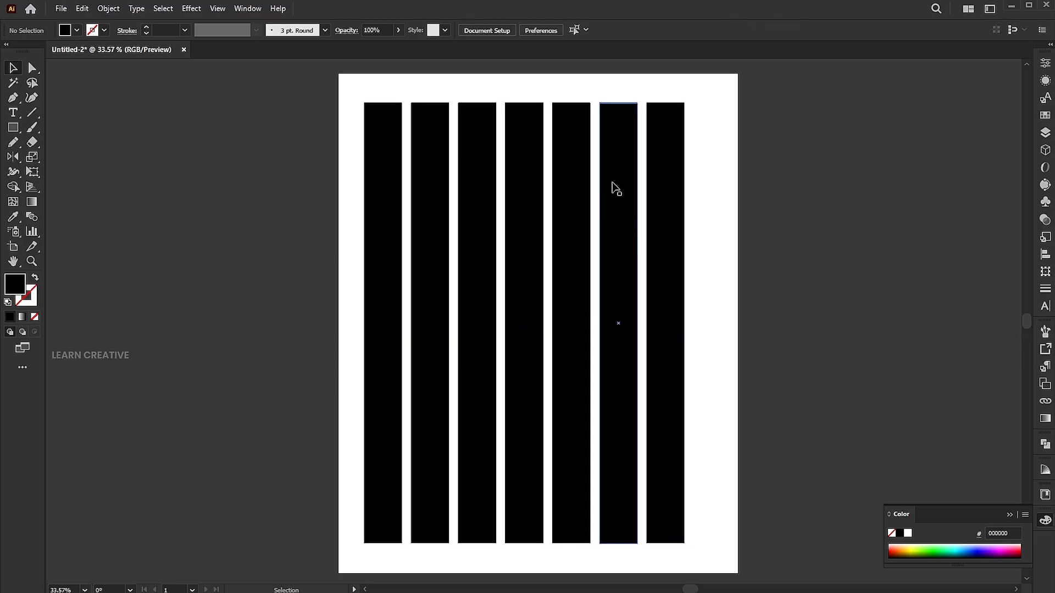
Step: Shorten the sixth bar from the left equally at both ends, and repeat that scaling twice on the fifth bar
{"action": "left_click", "coordinate": [633, 132]}
{"action": "left_click_drag", "start_coordinate": [621, 103], "coordinate": [620, 134]}
{"action": "left_click", "coordinate": [569, 144]}
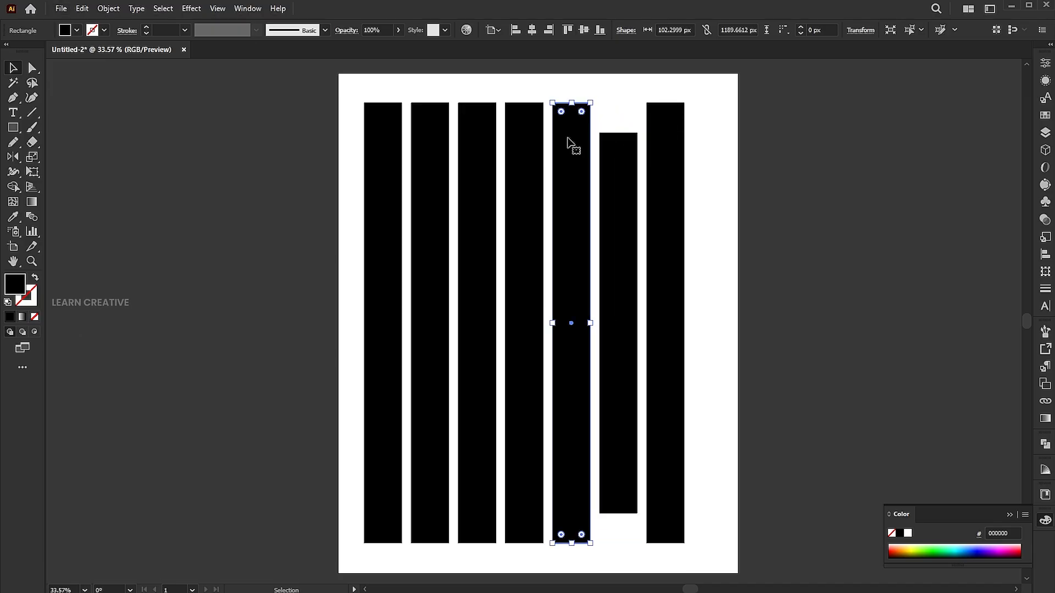
{"action": "key", "text": "ctrl+d"}
{"action": "key", "text": "ctrl+d"}
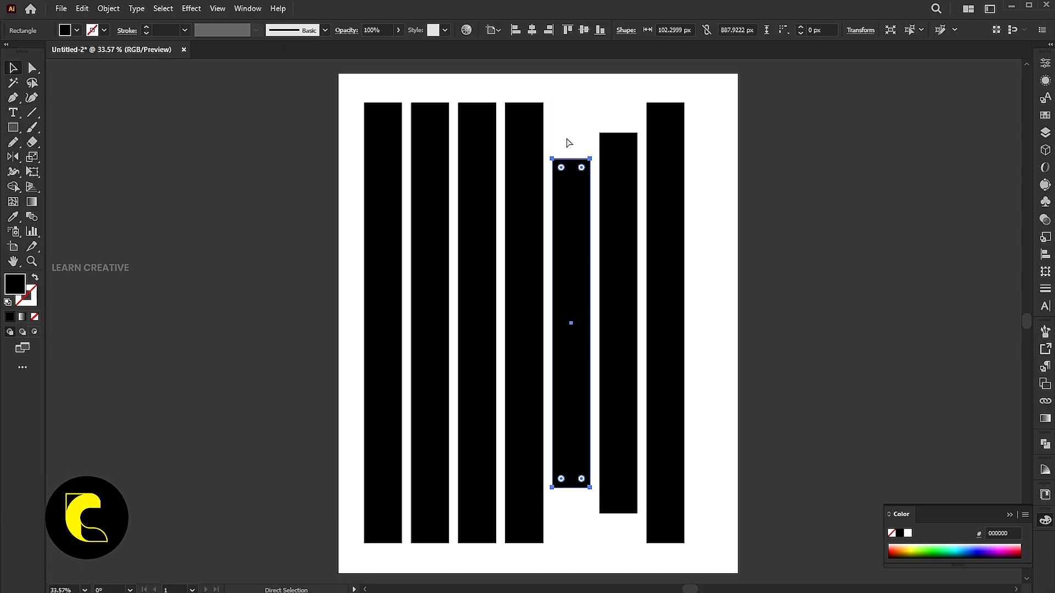
Step: Repeat the same scaling three times on the fourth bar and four times on the third bar
{"action": "left_click", "coordinate": [525, 149]}
{"action": "key", "text": "ctrl+d"}
{"action": "key", "text": "ctrl+d"}
{"action": "key", "text": "ctrl+d"}
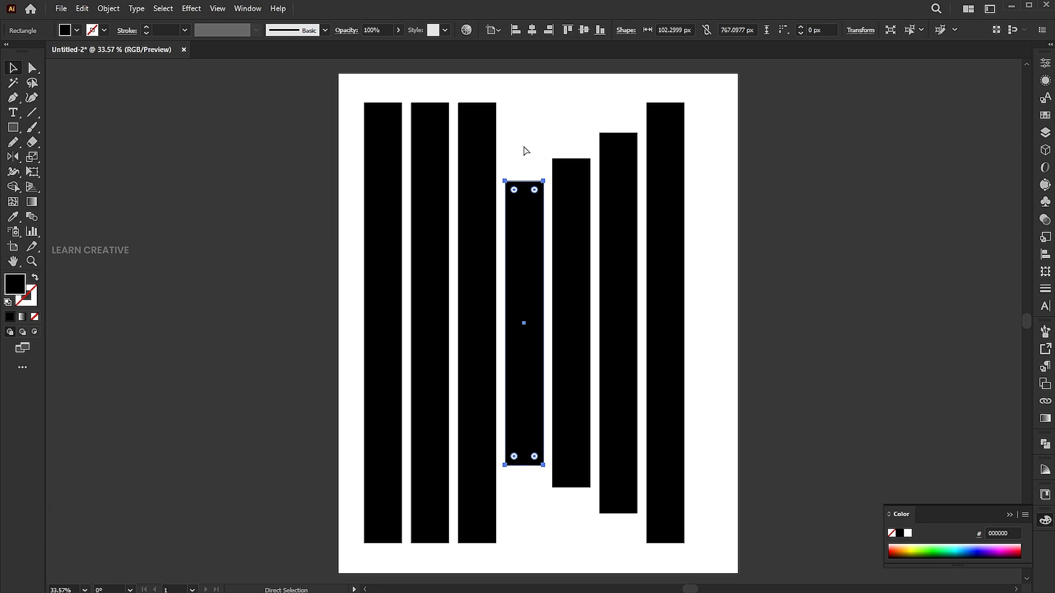
{"action": "left_click", "coordinate": [492, 160]}
{"action": "key", "text": "ctrl+d"}
{"action": "key", "text": "ctrl+d"}
{"action": "key", "text": "ctrl+d"}
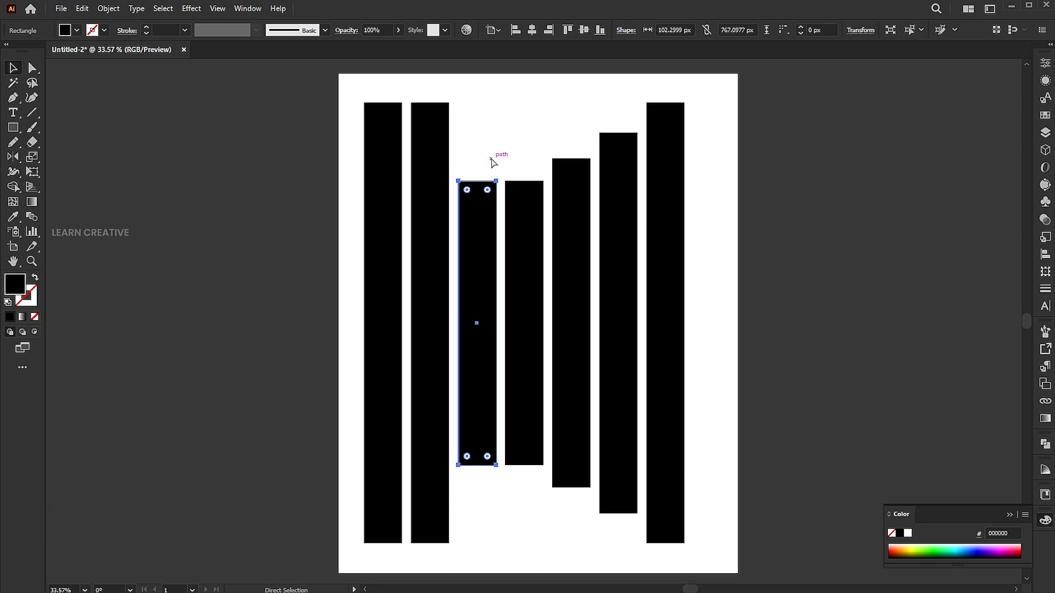
{"action": "key", "text": "ctrl+d"}
Step: Repeat the same scaling five times on the second bar from the left
{"action": "left_click", "coordinate": [439, 176]}
{"action": "key", "text": "ctrl+d"}
{"action": "key", "text": "ctrl+d"}
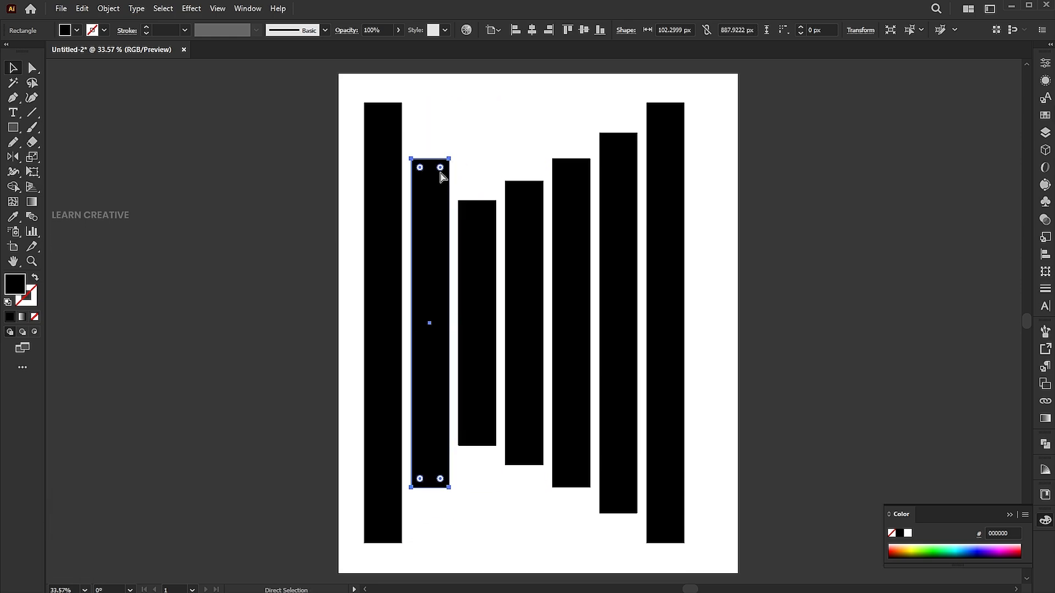
{"action": "key", "text": "ctrl+d"}
{"action": "key", "text": "ctrl+d"}
{"action": "key", "text": "ctrl+d"}
Step: Repeat the same scaling six times on the leftmost bar to complete the stepped row, and deselect it
{"action": "left_click", "coordinate": [380, 181]}
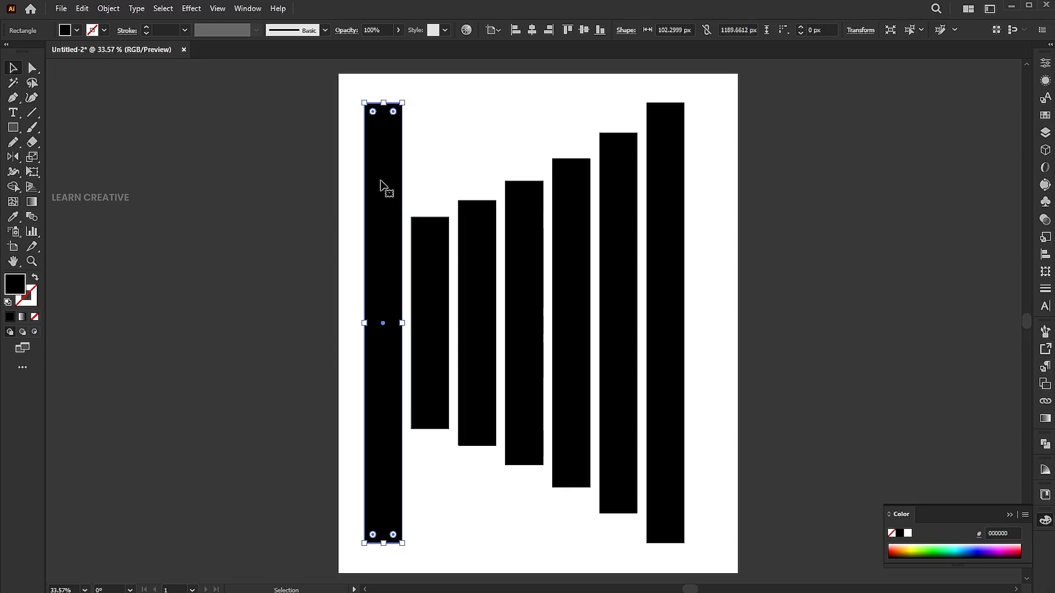
{"action": "key", "text": "ctrl+d"}
{"action": "key", "text": "ctrl+d"}
{"action": "key", "text": "ctrl+d"}
{"action": "key", "text": "ctrl+d"}
{"action": "key", "text": "ctrl+d"}
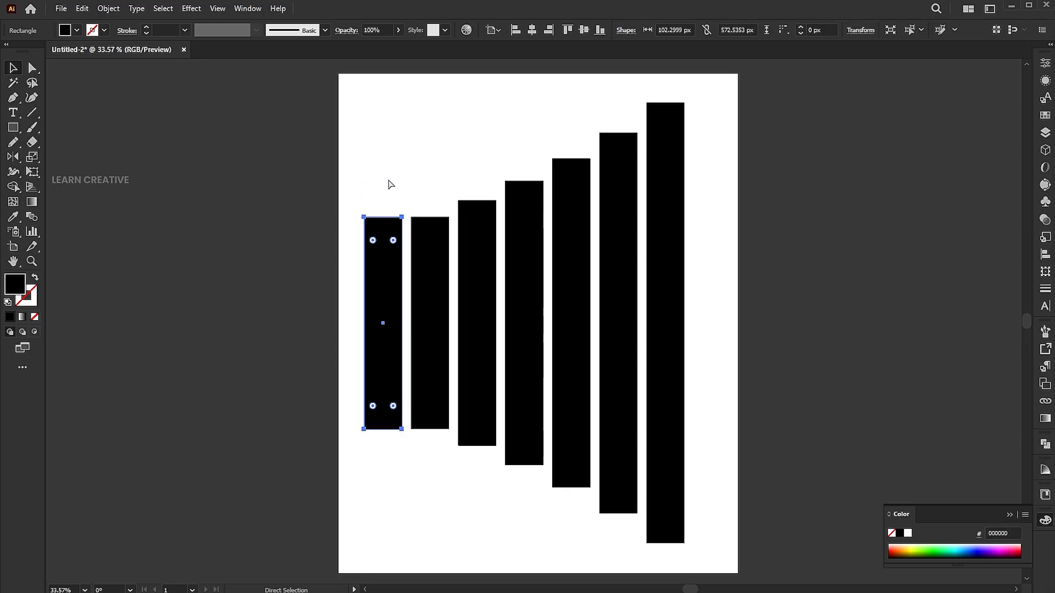
{"action": "key", "text": "ctrl+d"}
{"action": "left_click", "coordinate": [502, 160]}
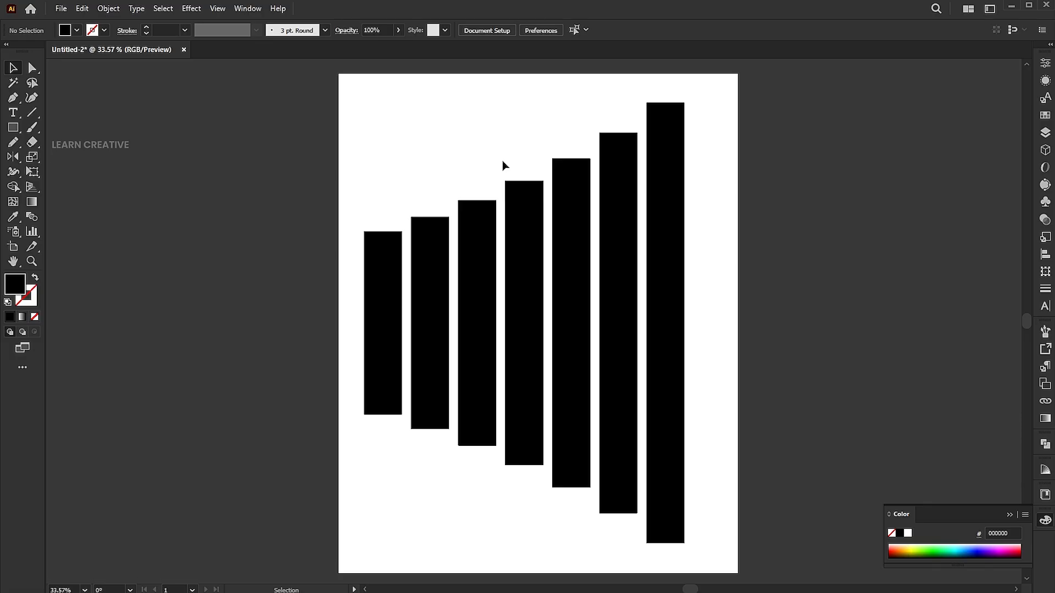
Step: Place the side-view-athlete image as a linked file over the bars, and dismiss the generative AI promotion
{"action": "left_click", "coordinate": [67, 12]}
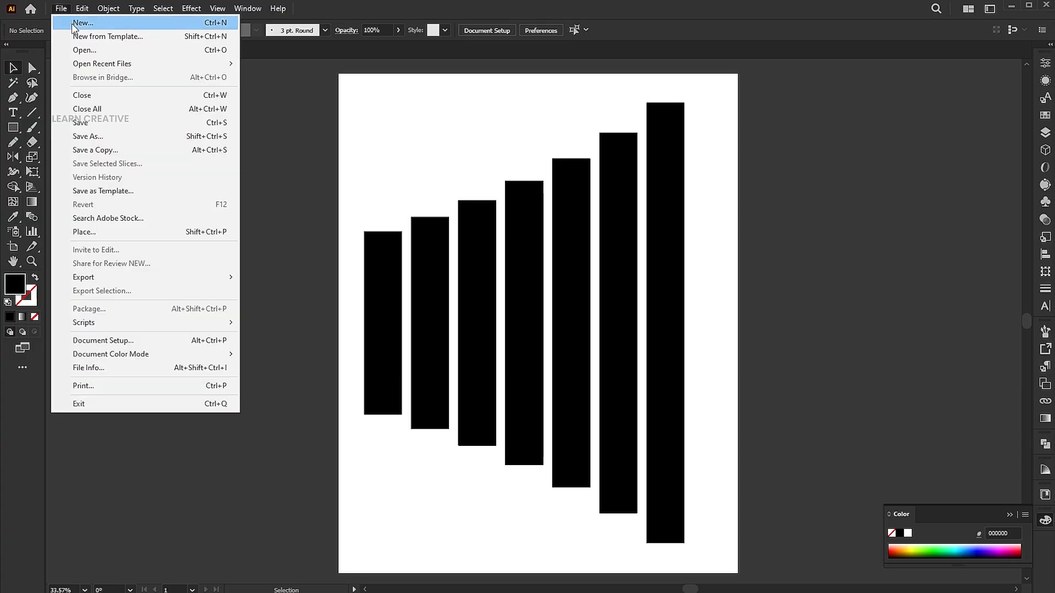
{"action": "left_click", "coordinate": [107, 228]}
{"action": "double_click", "coordinate": [554, 103]}
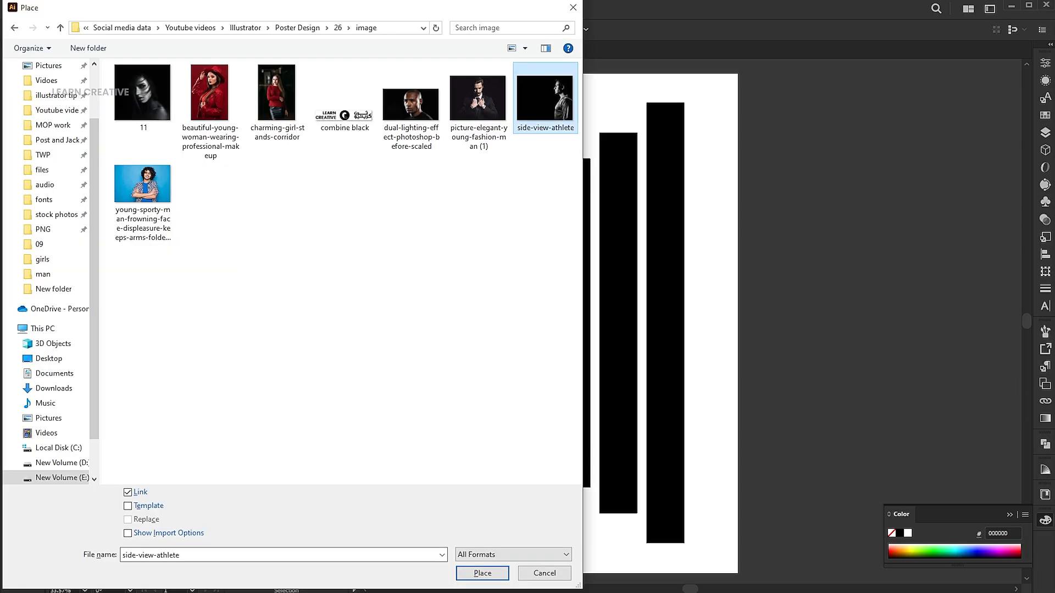
{"action": "left_click", "coordinate": [483, 574]}
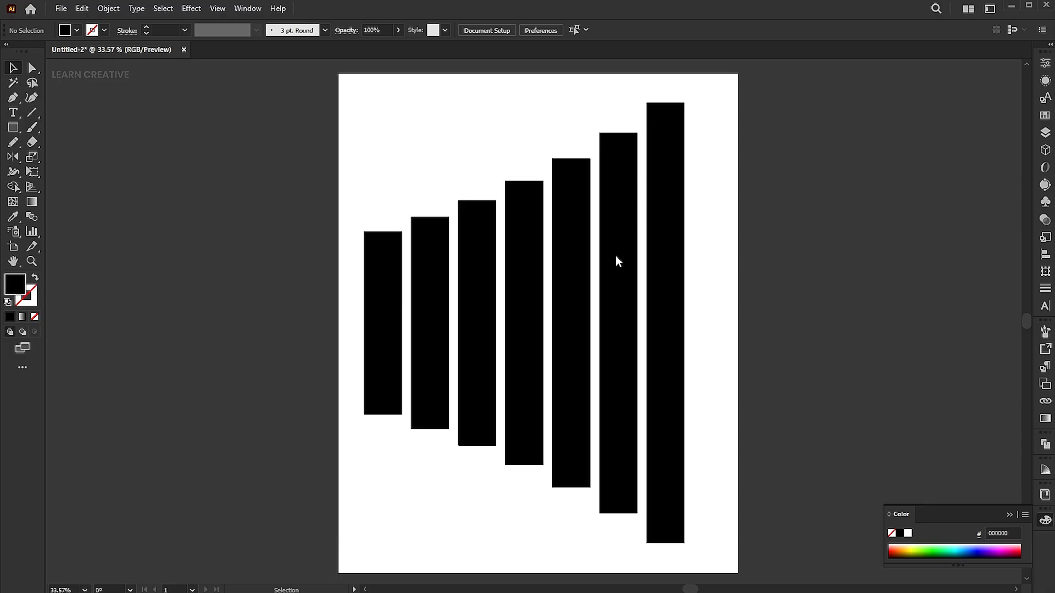
{"action": "left_click_drag", "start_coordinate": [386, 188], "coordinate": [732, 389]}
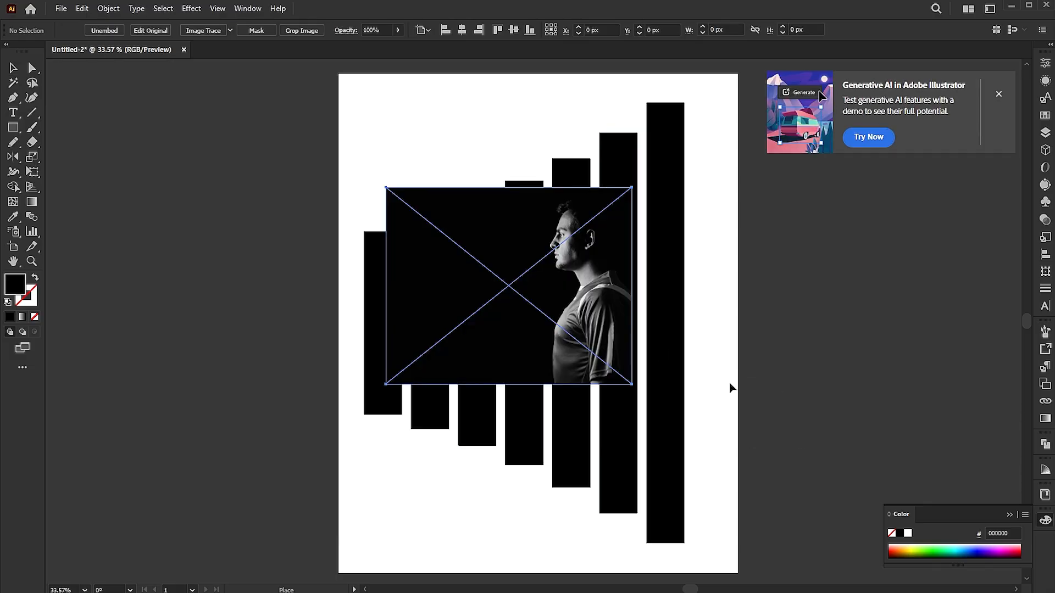
{"action": "left_click", "coordinate": [1001, 97]}
Step: Enlarge the placed photo to about 1434 by 1147 px and reflect it across the vertical axis
{"action": "left_click_drag", "start_coordinate": [632, 285], "coordinate": [768, 262]}
{"action": "left_click_drag", "start_coordinate": [600, 213], "coordinate": [584, 253]}
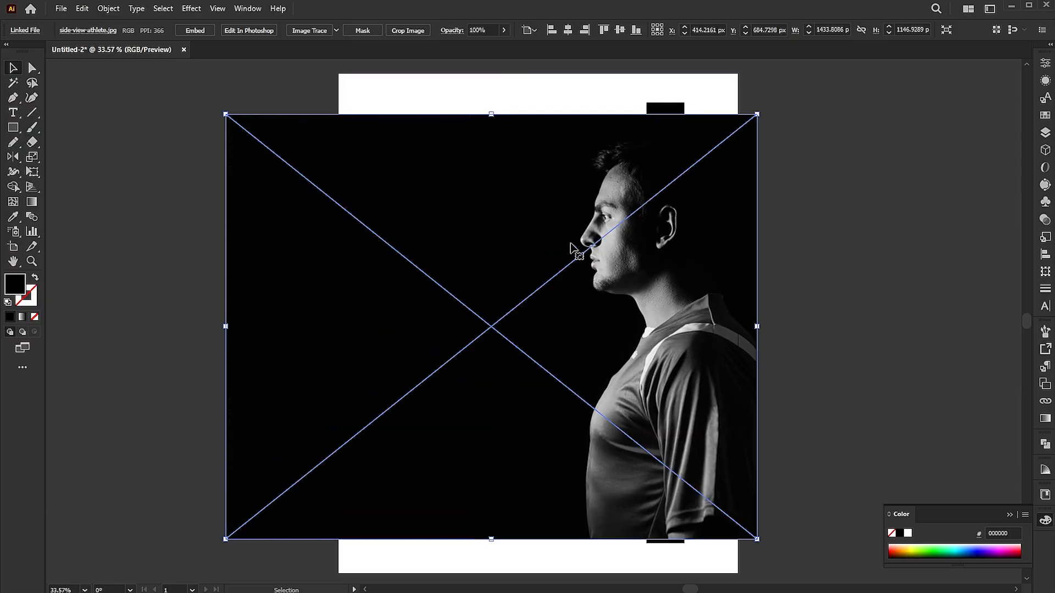
{"action": "double_click", "coordinate": [14, 157]}
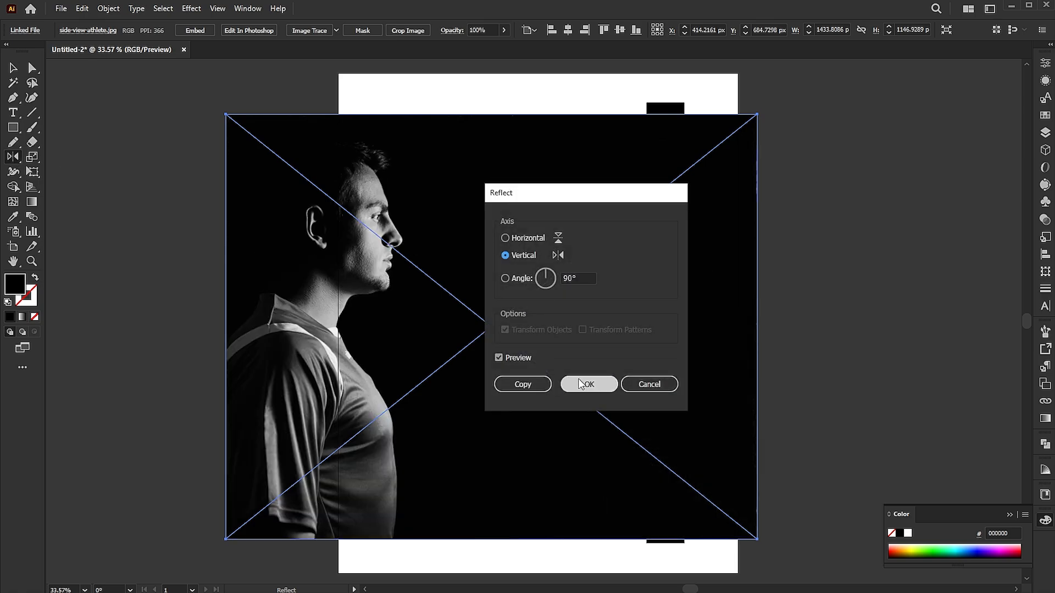
{"action": "left_click", "coordinate": [584, 382]}
{"action": "key", "text": "v"}
Step: Move the photo over the tallest bar at the page's right side and send it to the back
{"action": "left_click_drag", "start_coordinate": [464, 370], "coordinate": [787, 337]}
{"action": "right_click", "coordinate": [621, 142]}
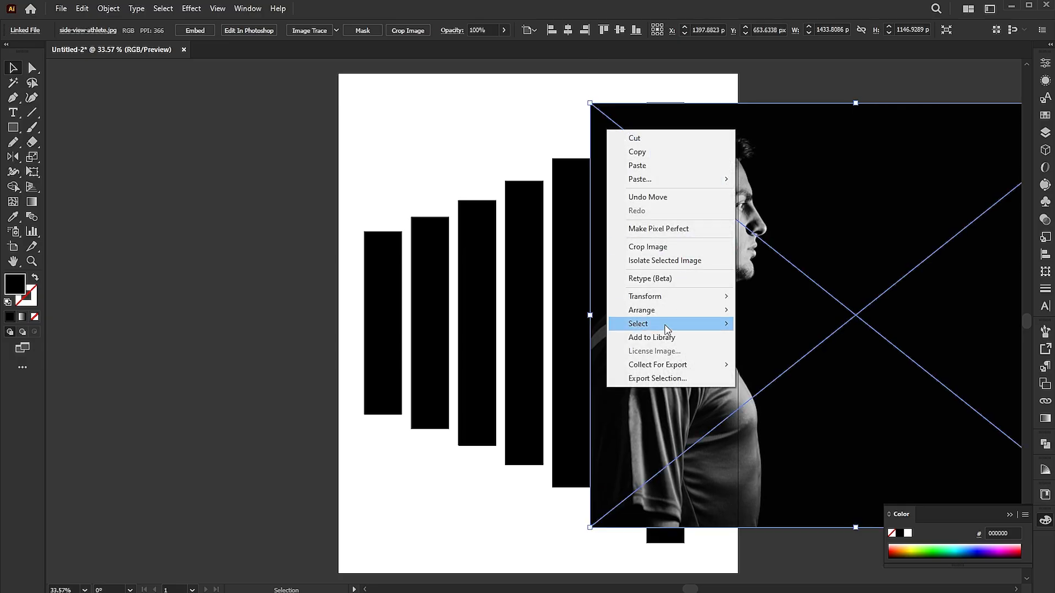
{"action": "mouse_move", "coordinate": [704, 313]}
{"action": "left_click", "coordinate": [789, 352]}
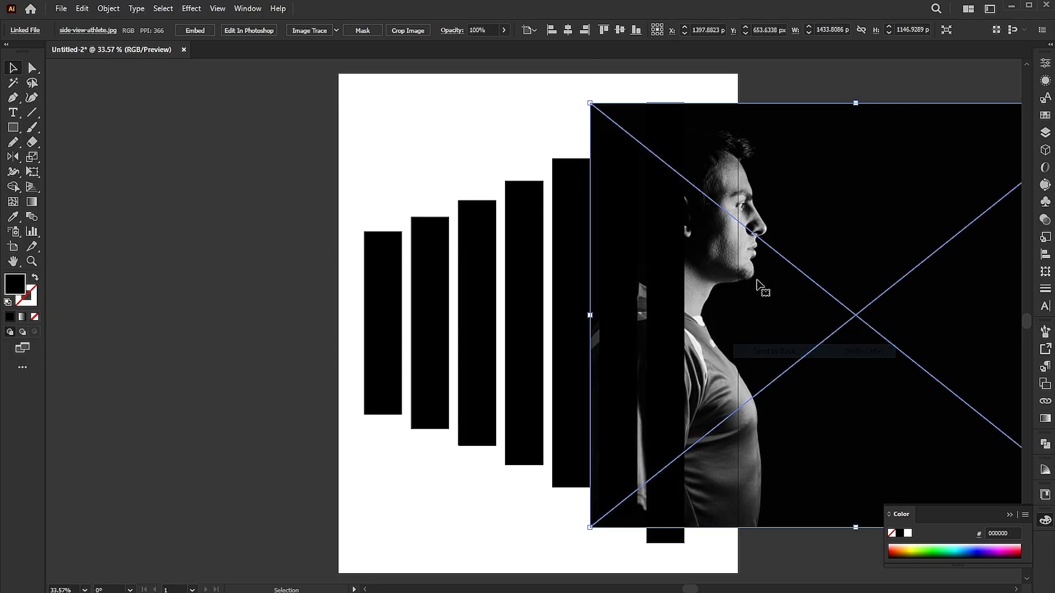
Step: Make a clipping mask from the tallest bar and the athlete photo
{"action": "left_click", "coordinate": [672, 253], "text": "shift"}
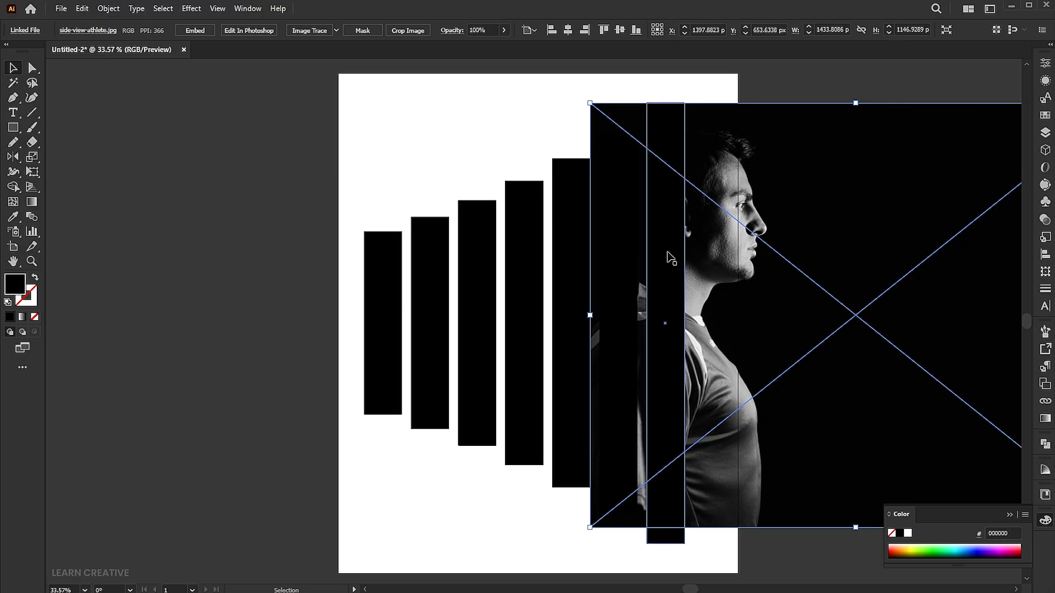
{"action": "right_click", "coordinate": [662, 207]}
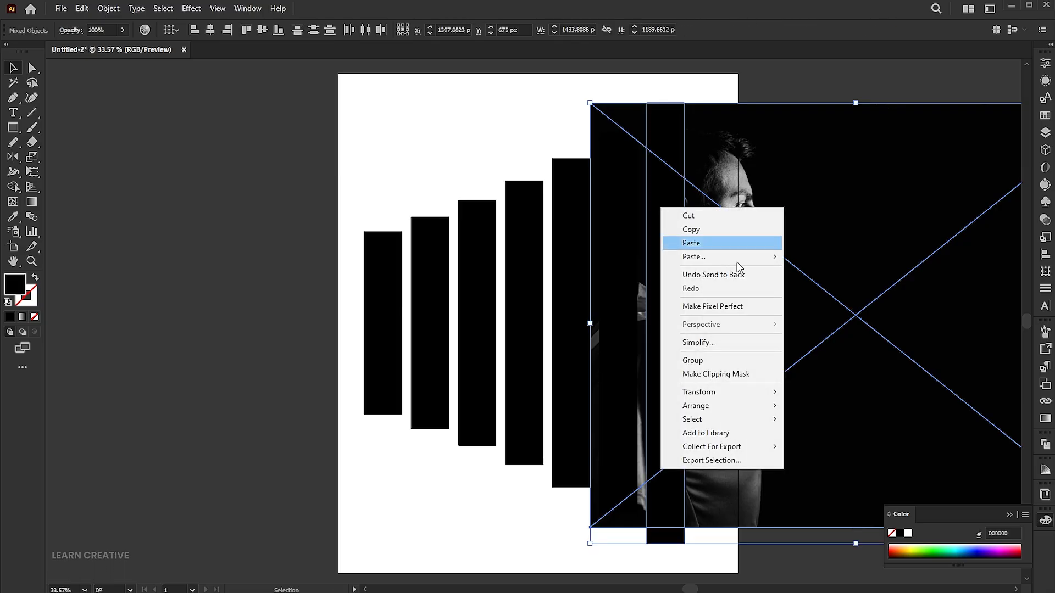
{"action": "left_click", "coordinate": [717, 374]}
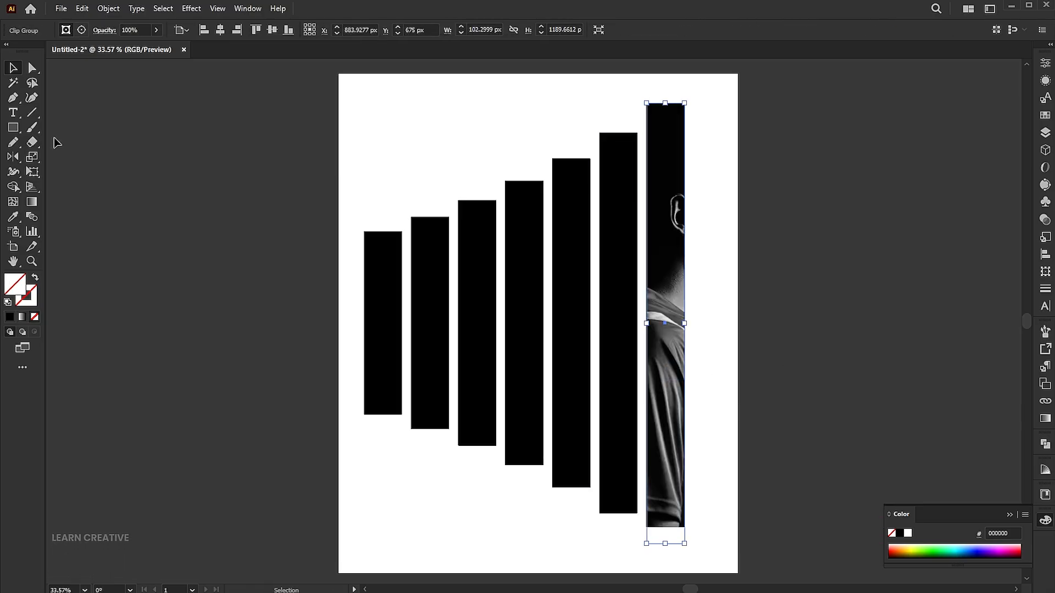
Step: Enlarge the masked photo to the bar's full height, about 1487 by 1189 px, and shift it left so the face fills the bar
{"action": "left_click", "coordinate": [35, 77]}
{"action": "left_click", "coordinate": [689, 284]}
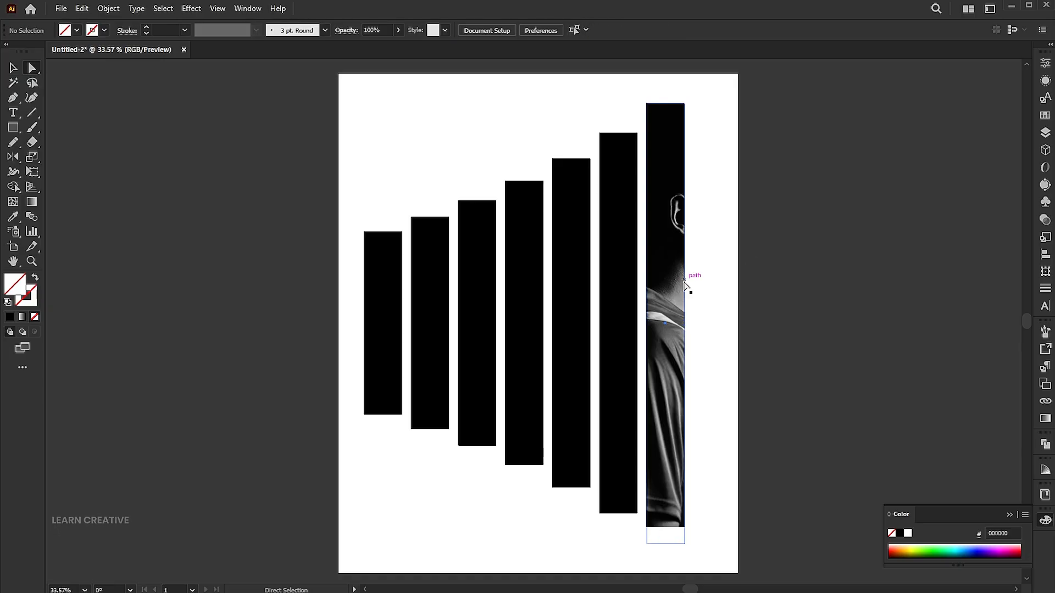
{"action": "left_click_drag", "start_coordinate": [677, 284], "coordinate": [670, 288]}
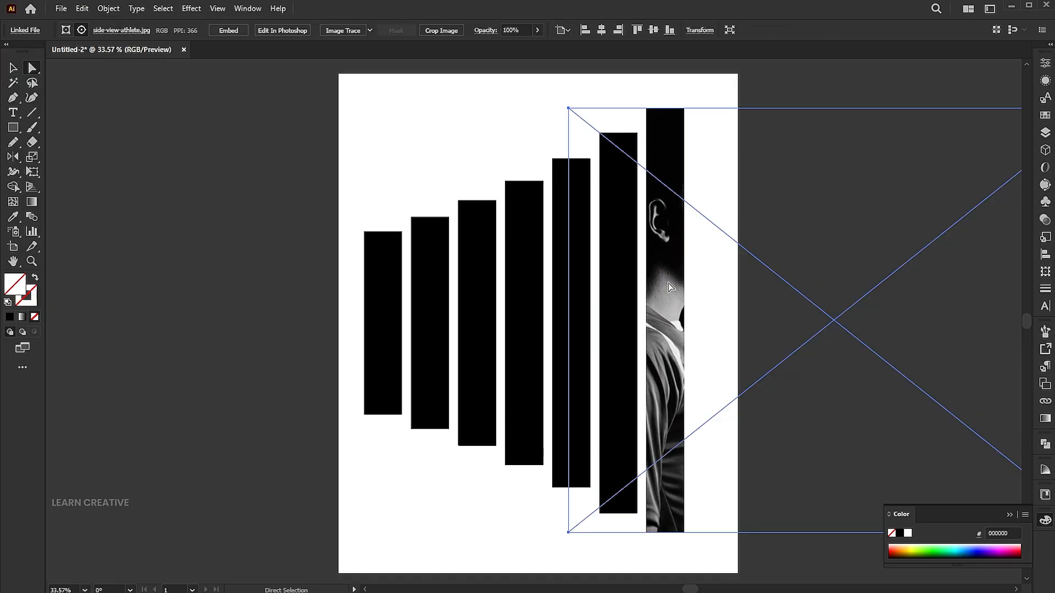
{"action": "key", "text": "v"}
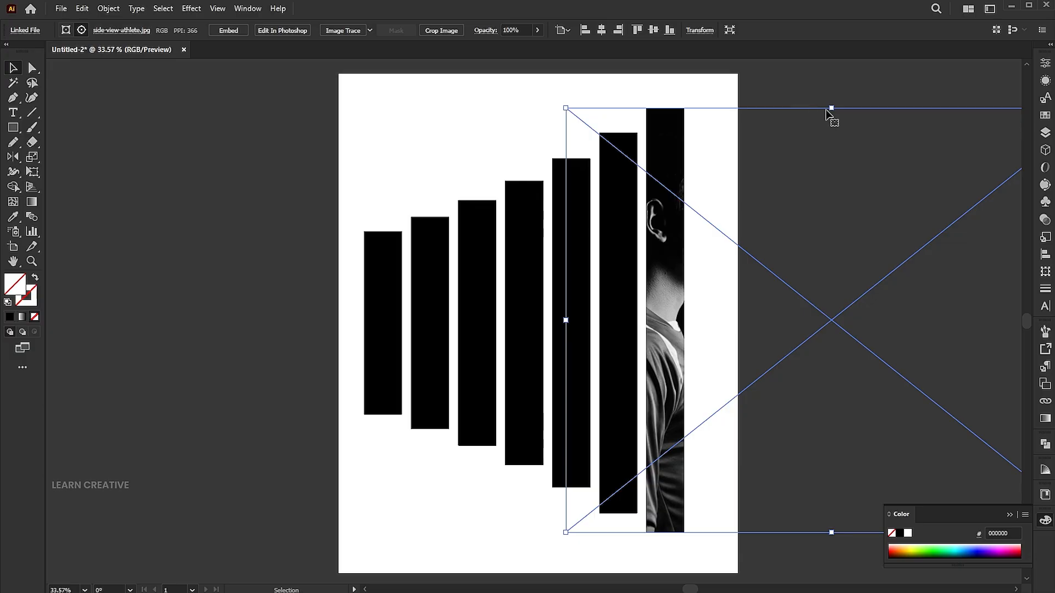
{"action": "left_click_drag", "start_coordinate": [830, 109], "coordinate": [831, 102]}
{"action": "key", "text": "a"}
{"action": "left_click_drag", "start_coordinate": [667, 291], "coordinate": [640, 290]}
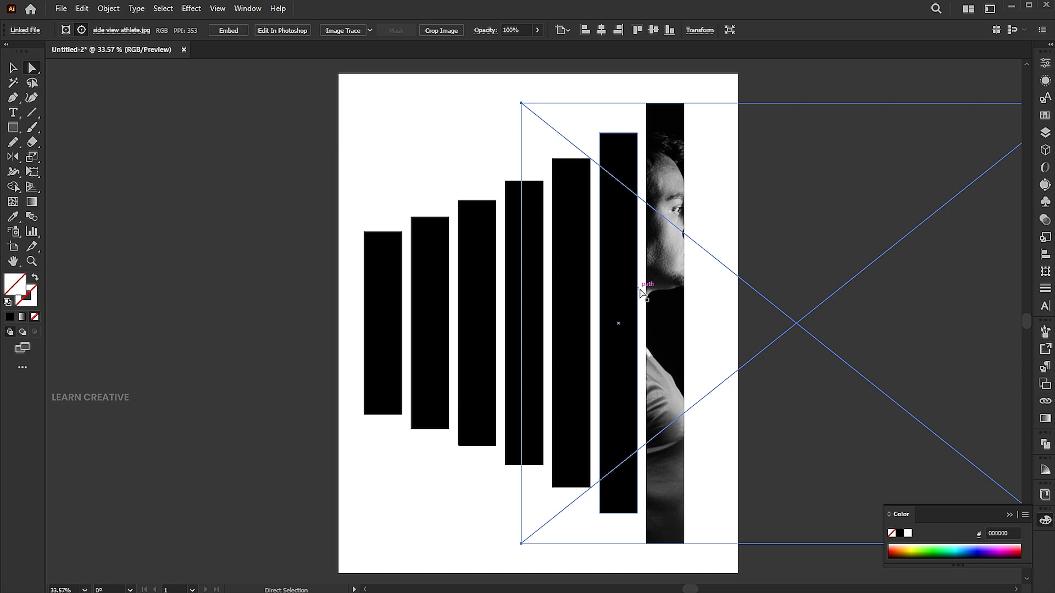
Step: Copy the athlete photo from inside the mask and paste it in front, unclipped
{"action": "left_click", "coordinate": [82, 8]}
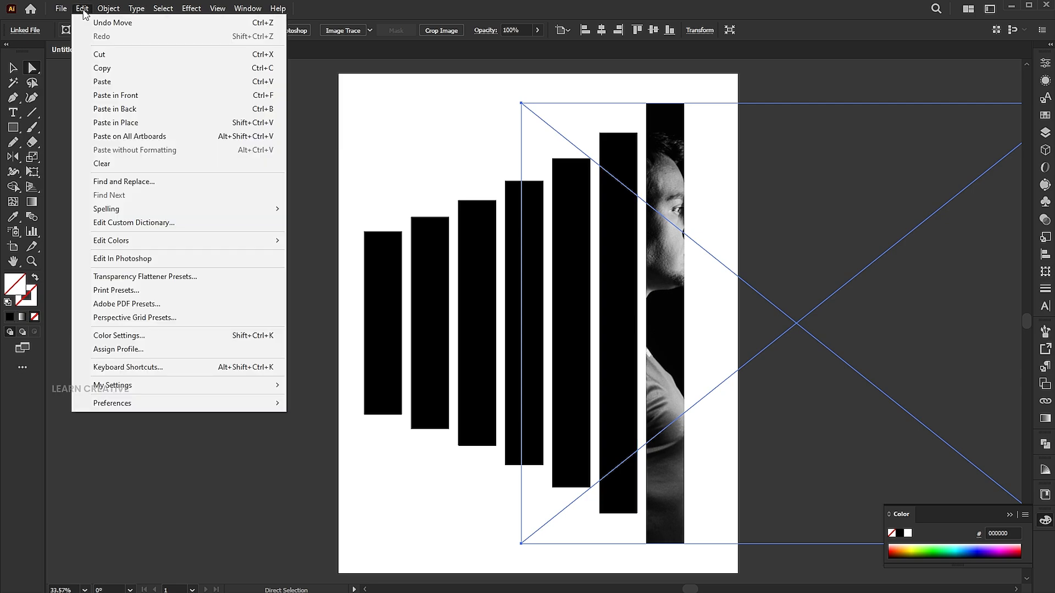
{"action": "left_click", "coordinate": [97, 67]}
{"action": "left_click", "coordinate": [419, 118]}
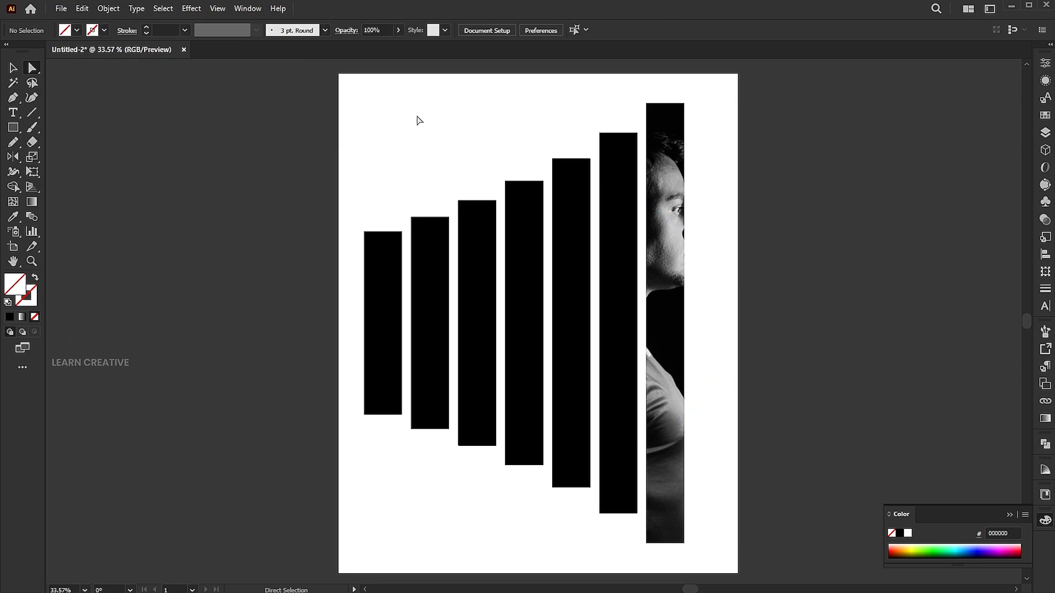
{"action": "left_click", "coordinate": [81, 8]}
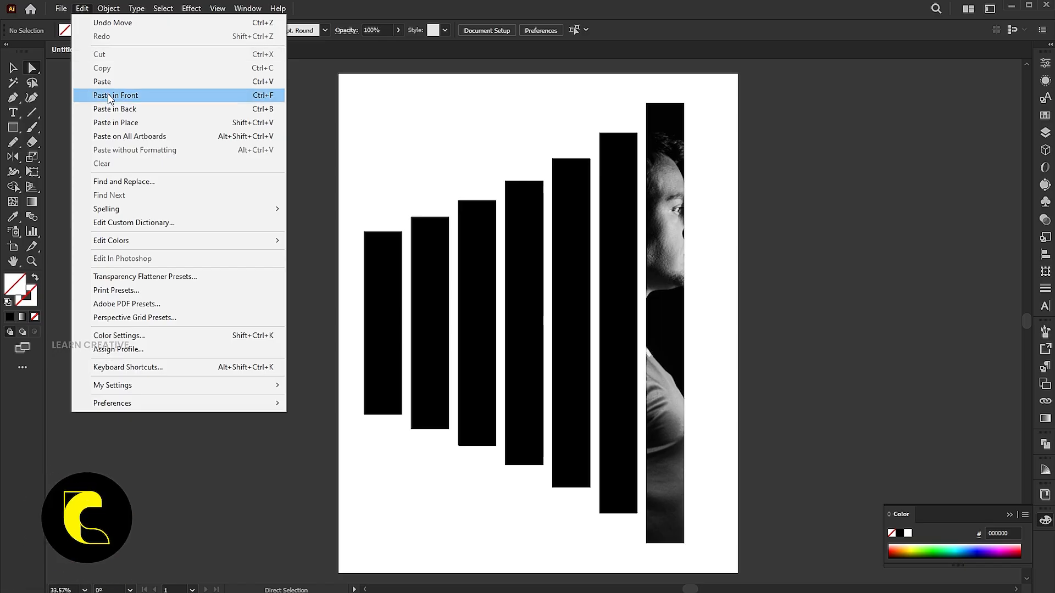
{"action": "left_click", "coordinate": [111, 96]}
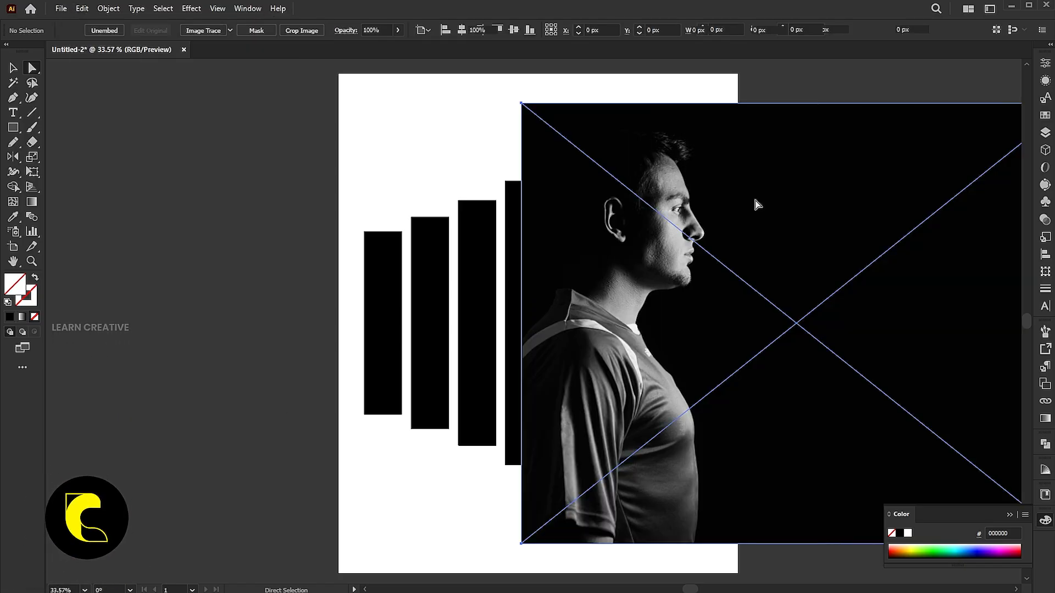
Step: Trace the underside of the athlete's jaw and the chin with the Pen tool, starting at the neck
{"action": "key", "text": "v"}
{"action": "scroll", "coordinate": [805, 259], "scroll_direction": "up", "scroll_amount": 10}
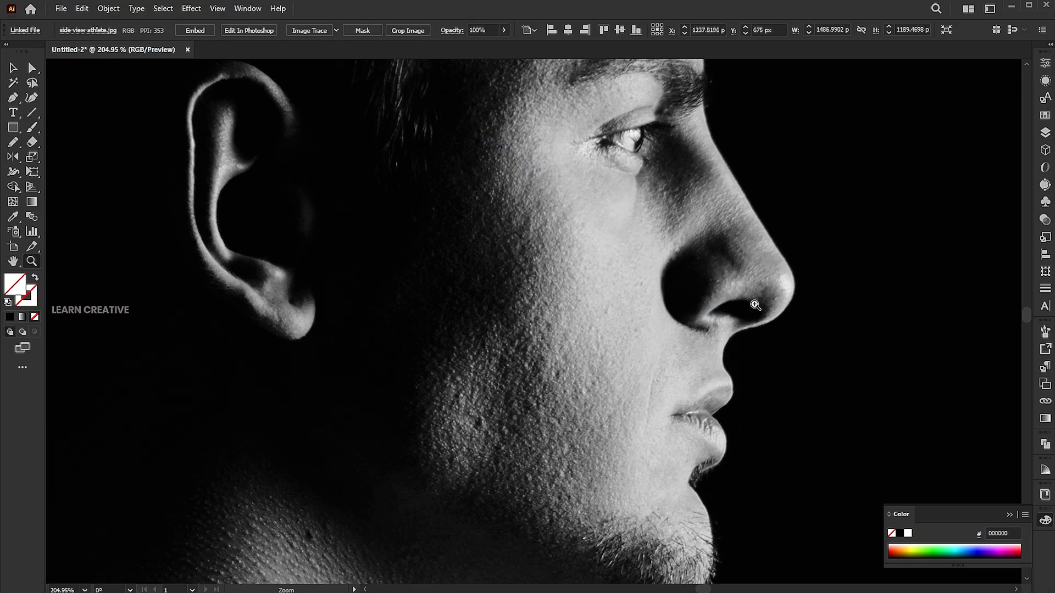
{"action": "left_click_drag", "start_coordinate": [739, 282], "coordinate": [735, 165]}
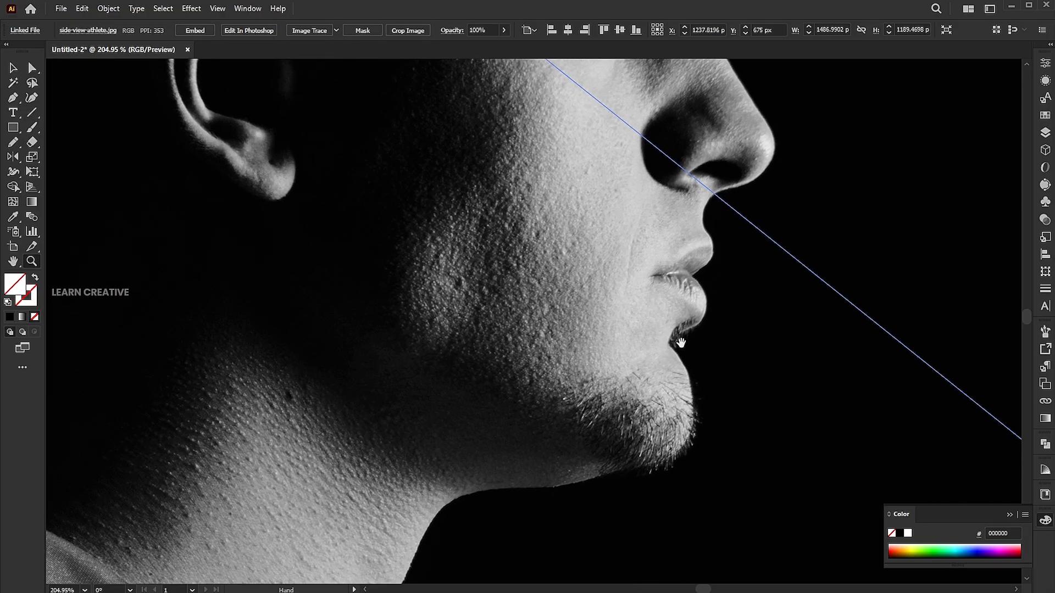
{"action": "key", "text": "p"}
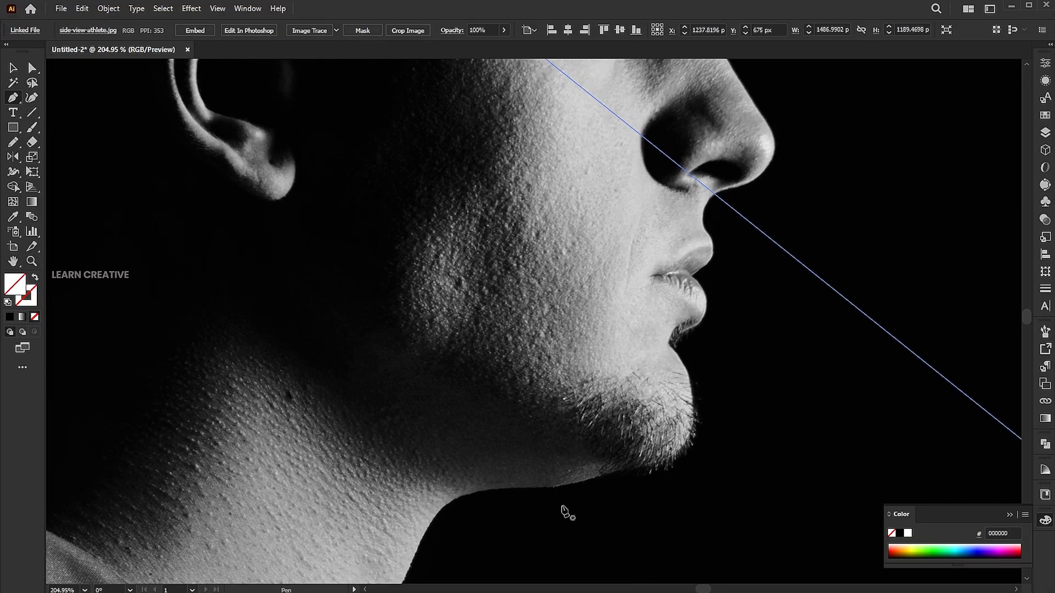
{"action": "left_click", "coordinate": [465, 493]}
{"action": "left_click_drag", "start_coordinate": [525, 486], "coordinate": [680, 464]}
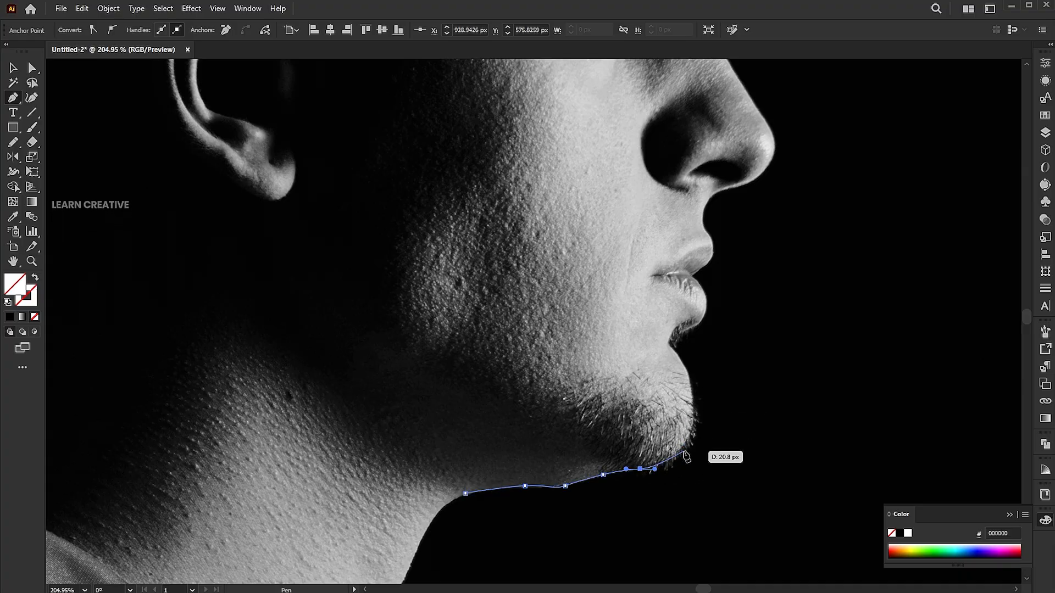
{"action": "left_click_drag", "start_coordinate": [681, 442], "coordinate": [697, 423]}
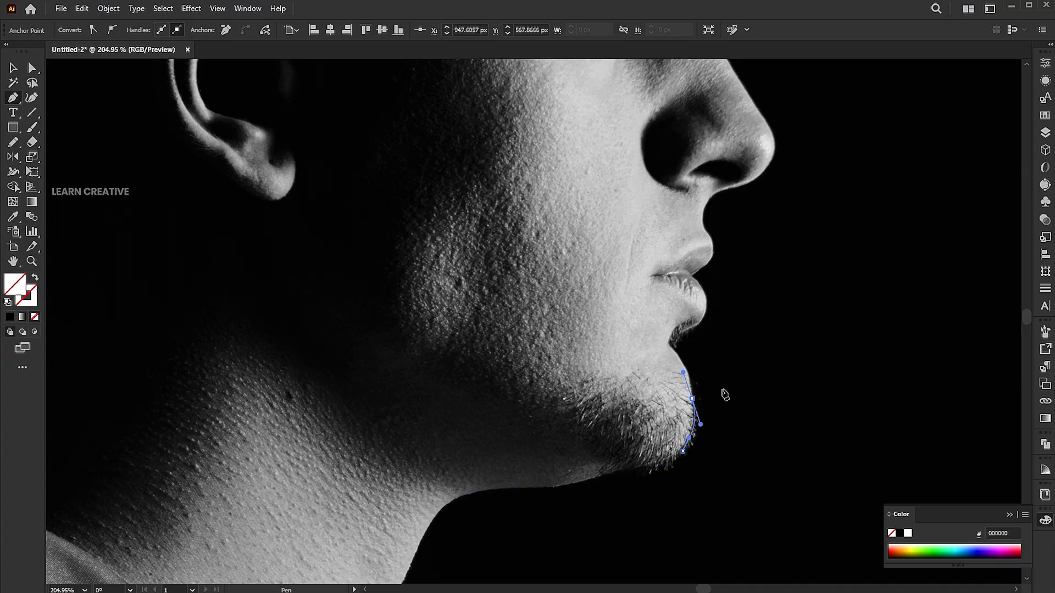
Step: Continue the face outline with the Pen tool from the chin up past the lips, nose and brow to the forehead
{"action": "mouse_move", "coordinate": [674, 354]}
{"action": "left_mouse_down"}
{"action": "mouse_move", "coordinate": [657, 341]}
{"action": "mouse_move", "coordinate": [690, 328]}
{"action": "mouse_move", "coordinate": [714, 297]}
{"action": "mouse_move", "coordinate": [709, 269]}
{"action": "mouse_move", "coordinate": [725, 264]}
{"action": "mouse_move", "coordinate": [709, 186]}
{"action": "mouse_move", "coordinate": [751, 164]}
{"action": "mouse_move", "coordinate": [720, 300]}
{"action": "mouse_move", "coordinate": [707, 224]}
{"action": "mouse_move", "coordinate": [698, 252]}
{"action": "left_mouse_up"}
{"action": "left_click", "coordinate": [674, 355]}
{"action": "left_click_drag", "start_coordinate": [653, 183], "coordinate": [699, 397]}
{"action": "left_click_drag", "start_coordinate": [679, 307], "coordinate": [686, 287]}
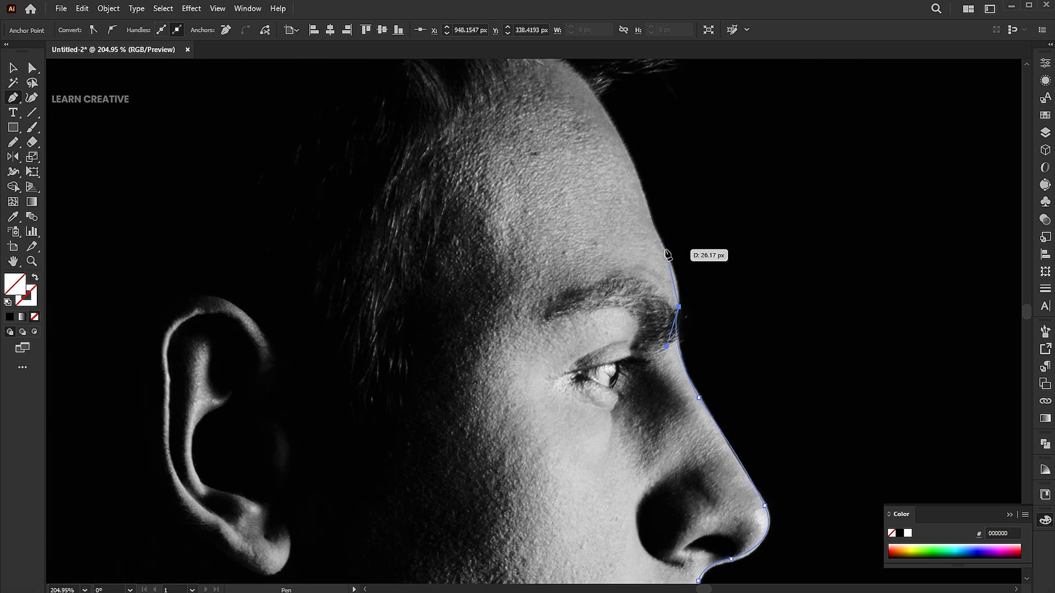
{"action": "mouse_move", "coordinate": [634, 164]}
{"action": "left_mouse_down"}
{"action": "mouse_move", "coordinate": [643, 195]}
{"action": "mouse_move", "coordinate": [636, 165]}
{"action": "left_mouse_up"}
Step: Bring the outline down through the cheek, close it at the neck under the jaw, and fill the shape with black
{"action": "scroll", "coordinate": [553, 153], "scroll_direction": "down", "scroll_amount": 7}
{"action": "left_click", "coordinate": [400, 298]}
{"action": "left_click", "coordinate": [396, 385]}
{"action": "left_click", "coordinate": [464, 468]}
{"action": "key", "text": "v"}
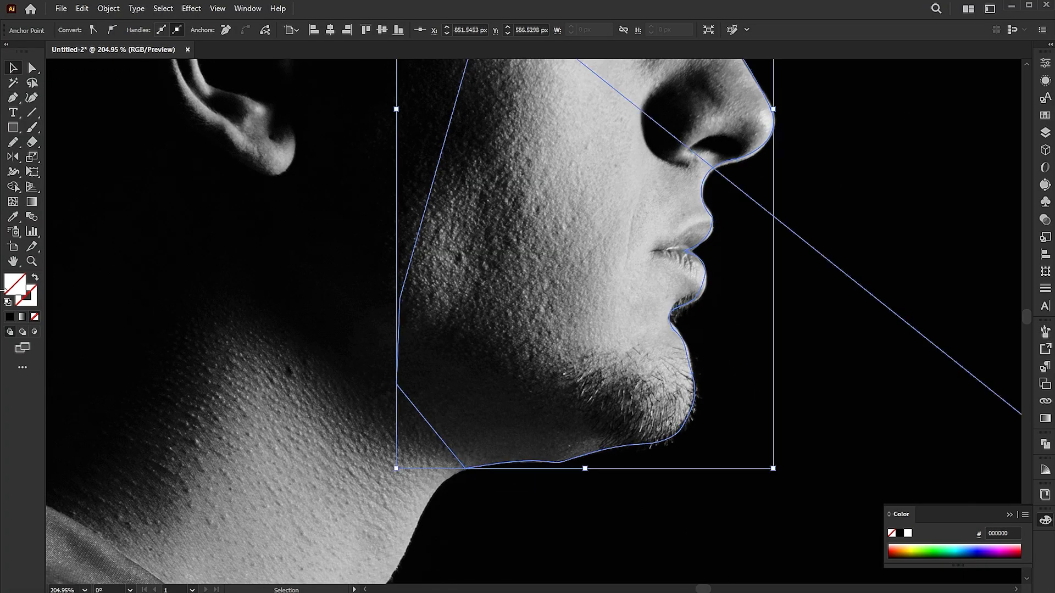
{"action": "left_click", "coordinate": [10, 317]}
{"action": "key", "text": "ctrl+0"}
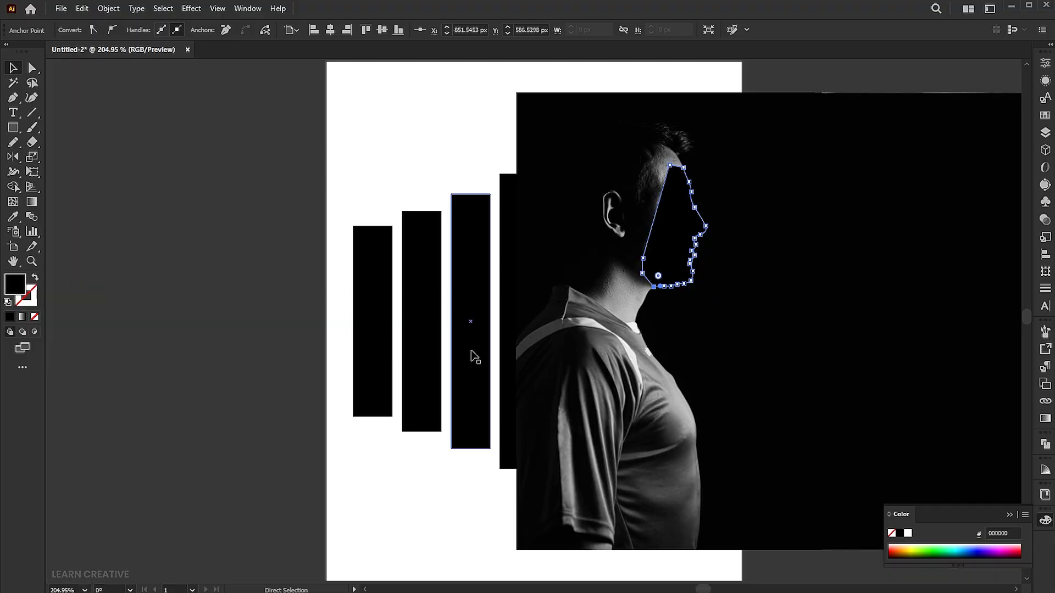
Step: Make a clipping mask from the black face shape and the unclipped athlete photo
{"action": "left_click", "coordinate": [608, 141], "text": "shift"}
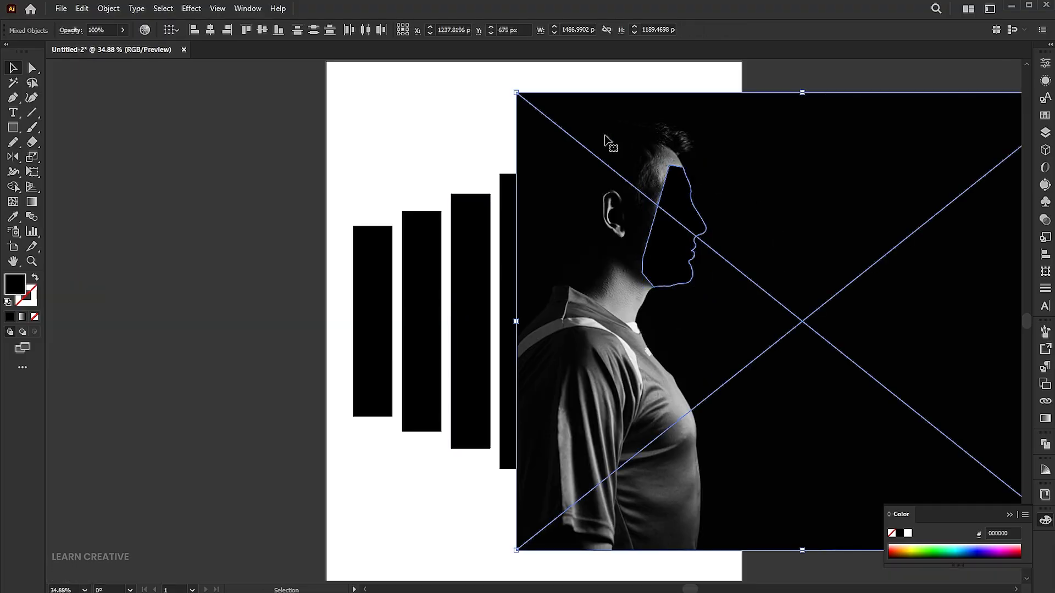
{"action": "right_click", "coordinate": [605, 137]}
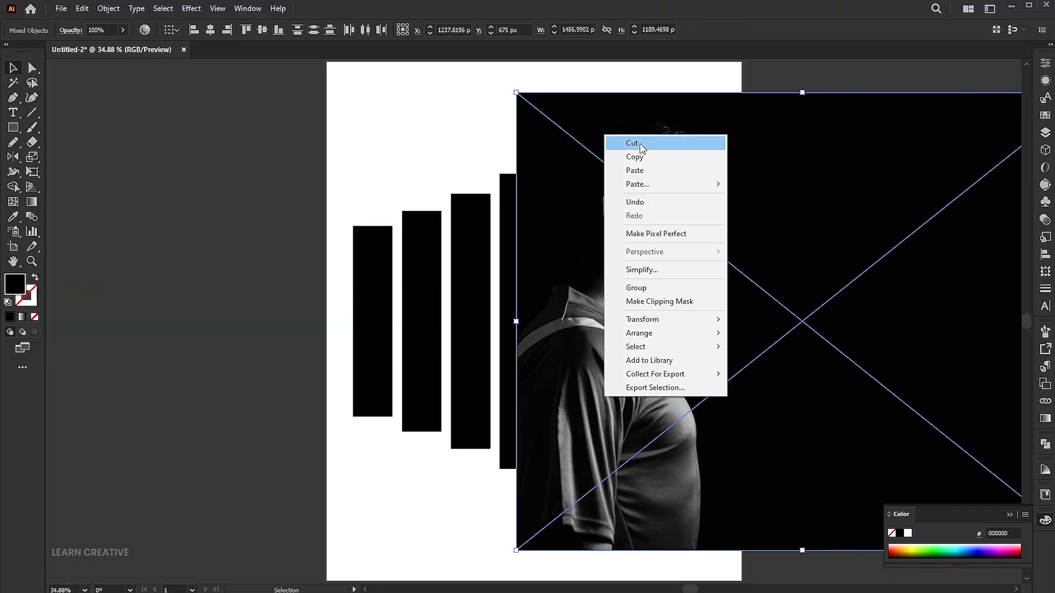
{"action": "left_click", "coordinate": [650, 302]}
{"action": "left_click", "coordinate": [494, 94]}
Step: Shift the face cut-out's rear jaw anchor about 24.5 px right and 7 px up, inside the tallest bar
{"action": "key", "text": "a"}
{"action": "left_click", "coordinate": [650, 269]}
{"action": "left_click_drag", "start_coordinate": [649, 262], "coordinate": [654, 261]}
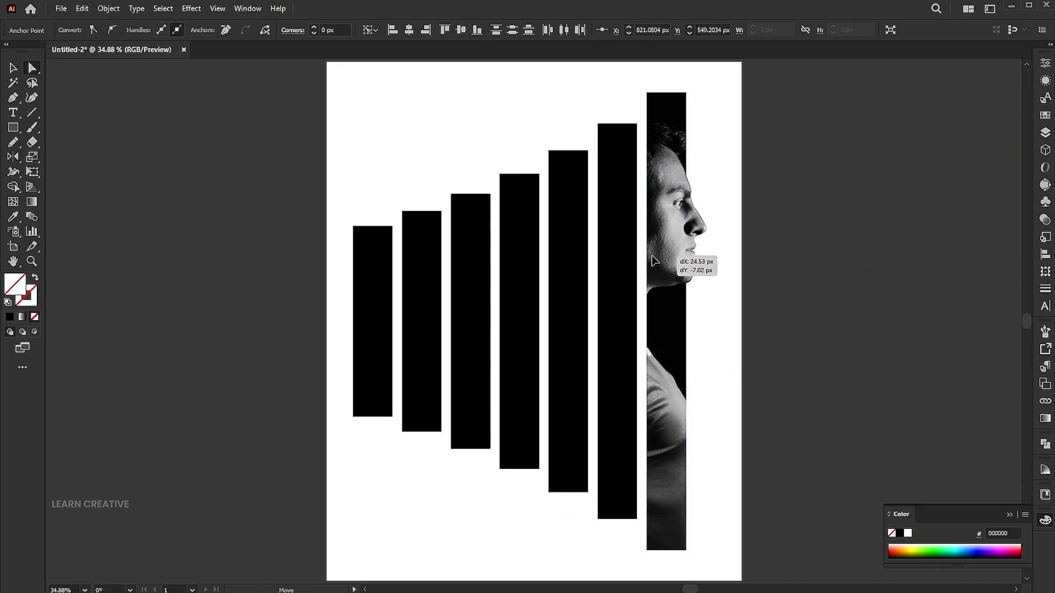
{"action": "left_click", "coordinate": [531, 120]}
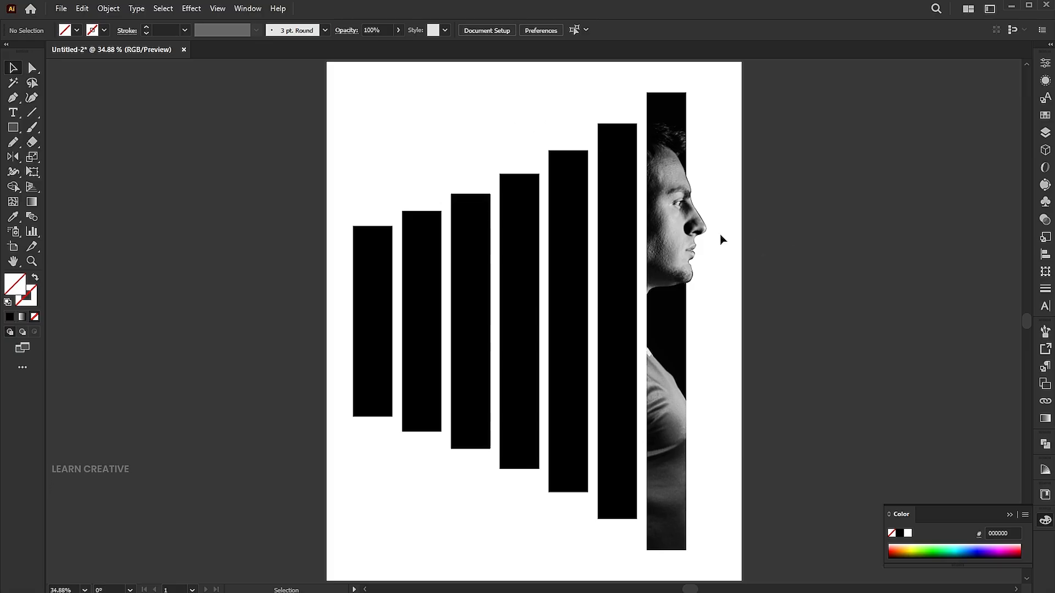
Step: Correct the cut-out's path along the nose bridge and tip so no dark background shows at the edge
{"action": "scroll", "coordinate": [722, 239], "scroll_direction": "up", "scroll_amount": 10}
{"action": "key", "text": "a"}
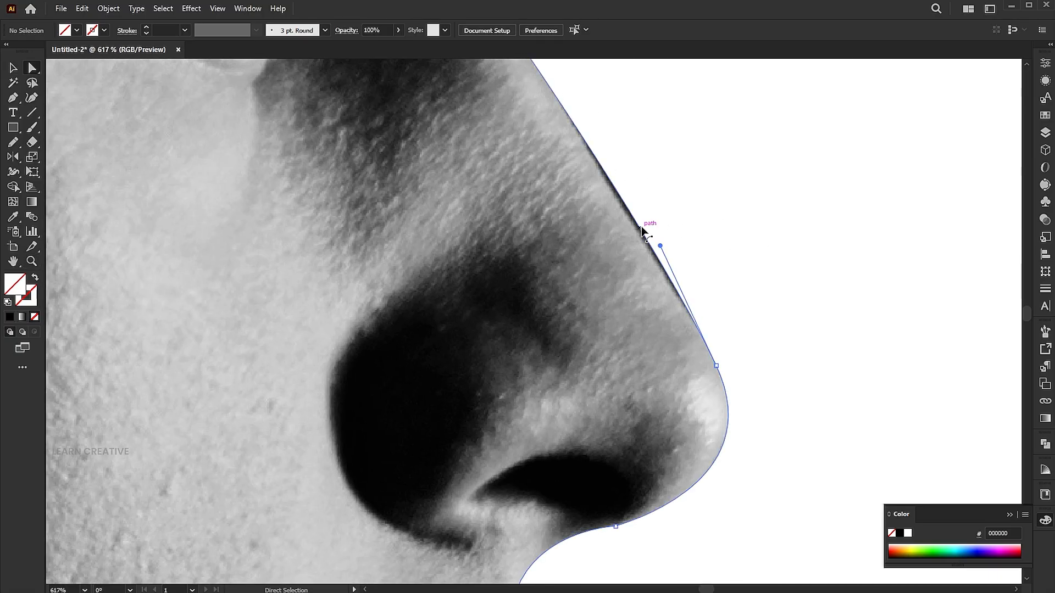
{"action": "left_click", "coordinate": [660, 247]}
{"action": "left_click_drag", "start_coordinate": [660, 247], "coordinate": [660, 258]}
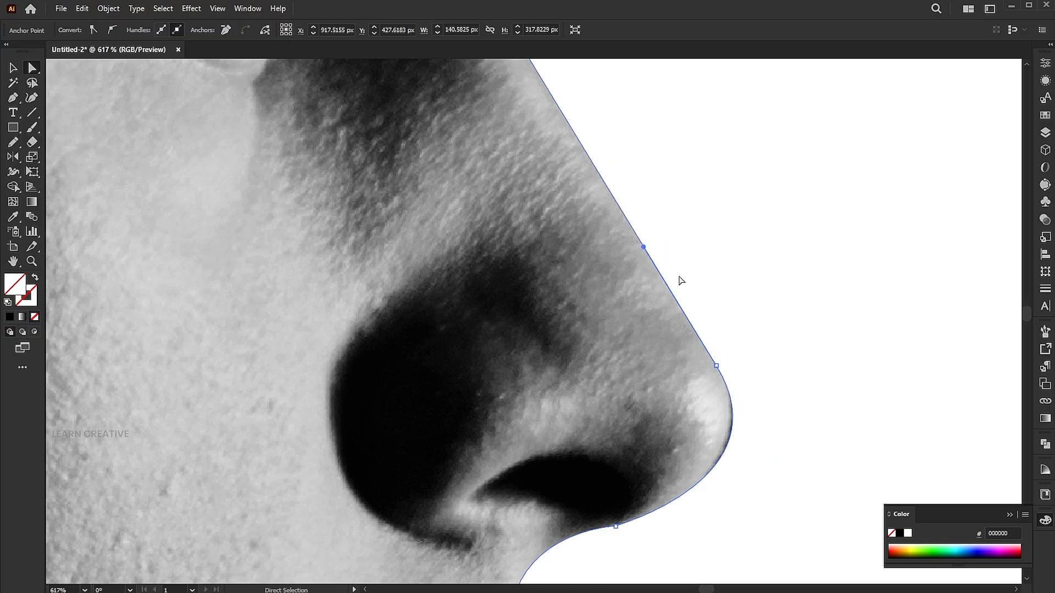
{"action": "left_click", "coordinate": [717, 365]}
Step: Tighten the cut-out's anchor points and curves around the upper and lower lips to follow the skin edge
{"action": "left_click_drag", "start_coordinate": [676, 426], "coordinate": [664, 187]}
{"action": "left_click", "coordinate": [599, 299]}
{"action": "left_click_drag", "start_coordinate": [593, 300], "coordinate": [543, 335]}
{"action": "left_click_drag", "start_coordinate": [589, 376], "coordinate": [635, 224]}
{"action": "left_click", "coordinate": [614, 330]}
{"action": "left_click", "coordinate": [621, 326]}
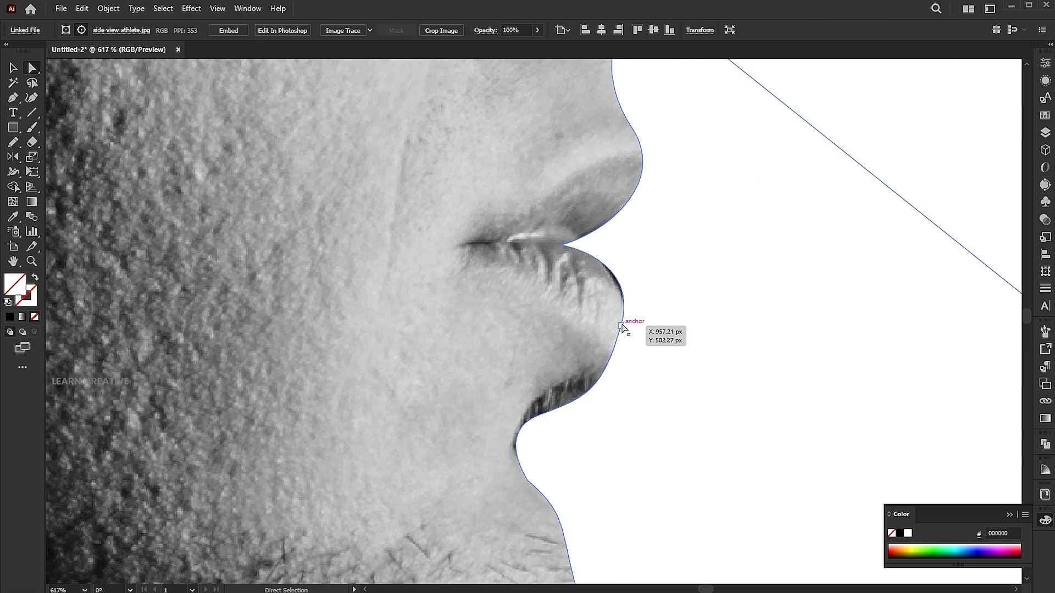
{"action": "left_click_drag", "start_coordinate": [622, 326], "coordinate": [618, 331]}
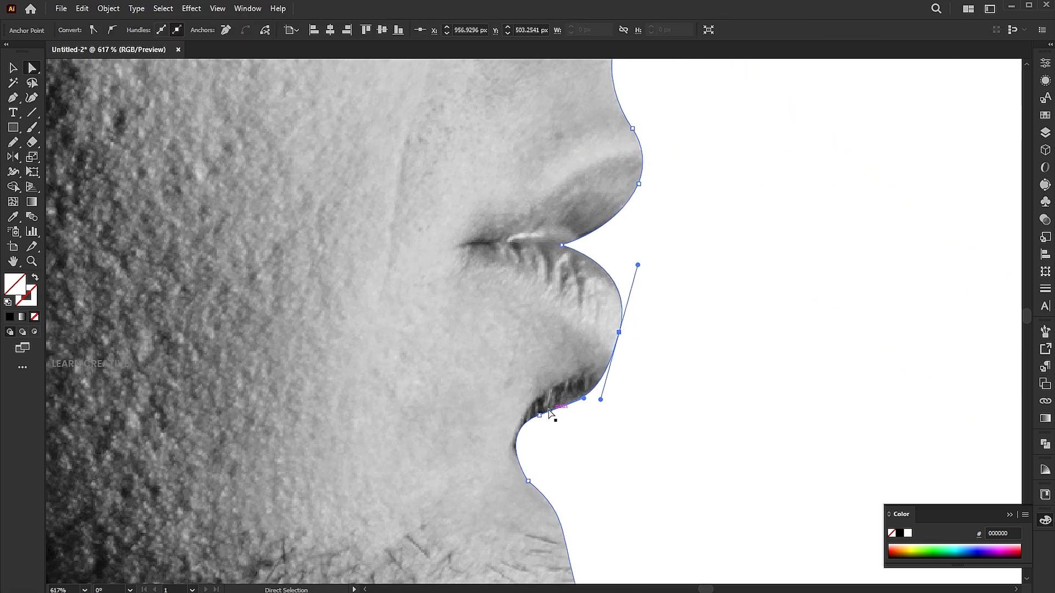
{"action": "left_click_drag", "start_coordinate": [539, 416], "coordinate": [539, 406]}
Step: Move the anchors and handles below the lower lip and around the chin inward to trim the dark fringe
{"action": "scroll", "coordinate": [543, 237], "scroll_direction": "down", "scroll_amount": 3}
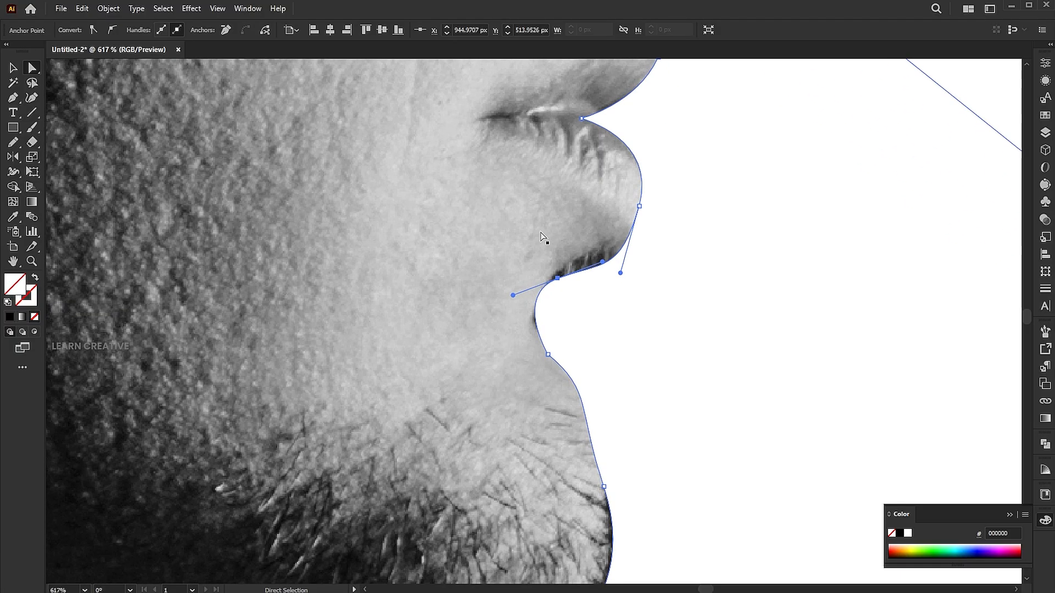
{"action": "left_click_drag", "start_coordinate": [547, 351], "coordinate": [542, 358]}
{"action": "scroll", "coordinate": [594, 207], "scroll_direction": "down", "scroll_amount": 5}
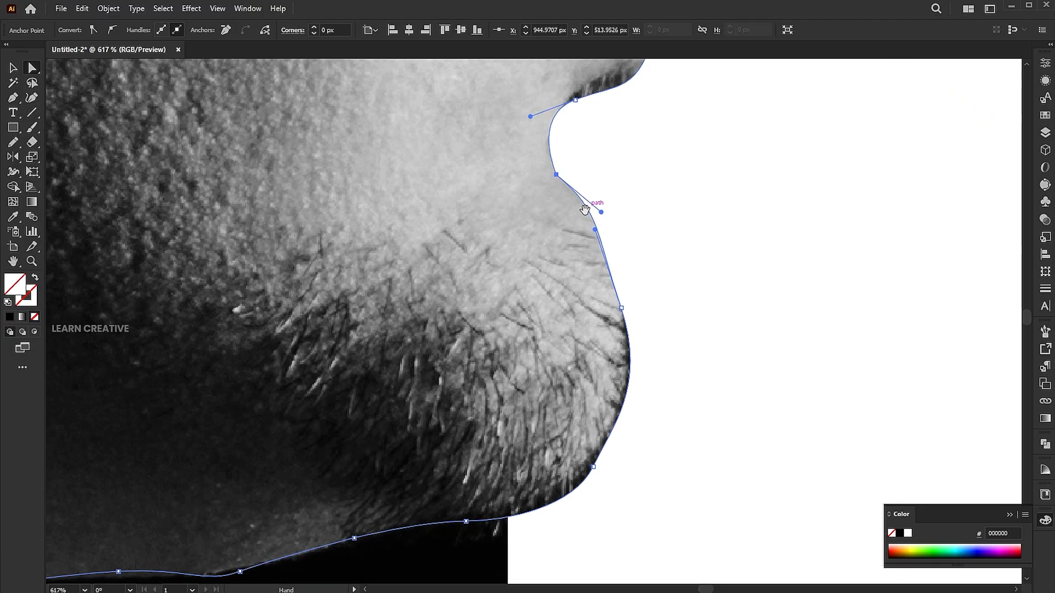
{"action": "left_click_drag", "start_coordinate": [593, 467], "coordinate": [592, 449]}
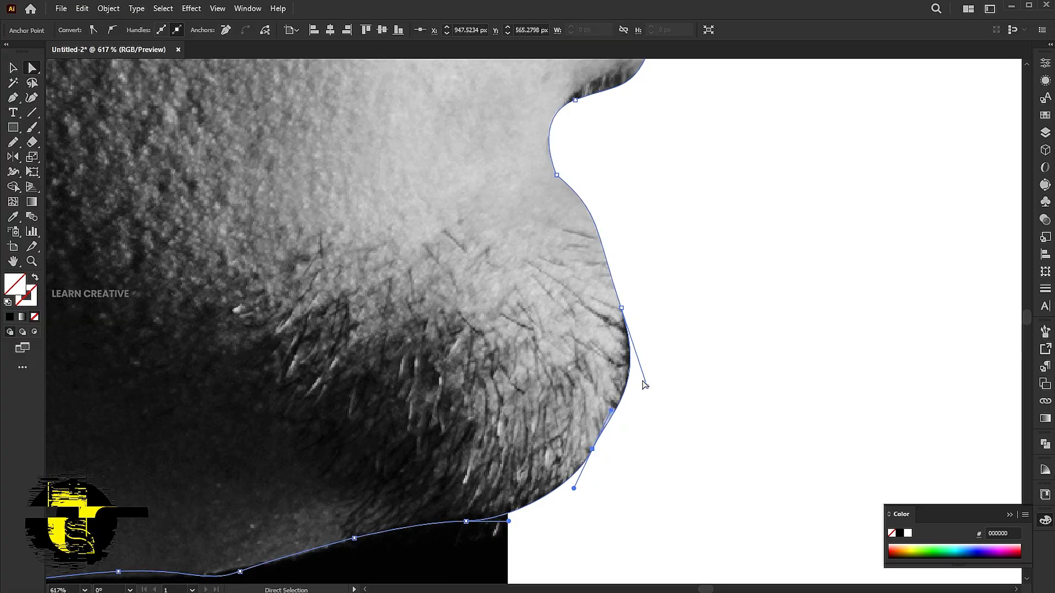
{"action": "left_click", "coordinate": [650, 386]}
{"action": "left_click", "coordinate": [623, 335]}
{"action": "left_click_drag", "start_coordinate": [643, 377], "coordinate": [640, 362]}
{"action": "key", "text": "v"}
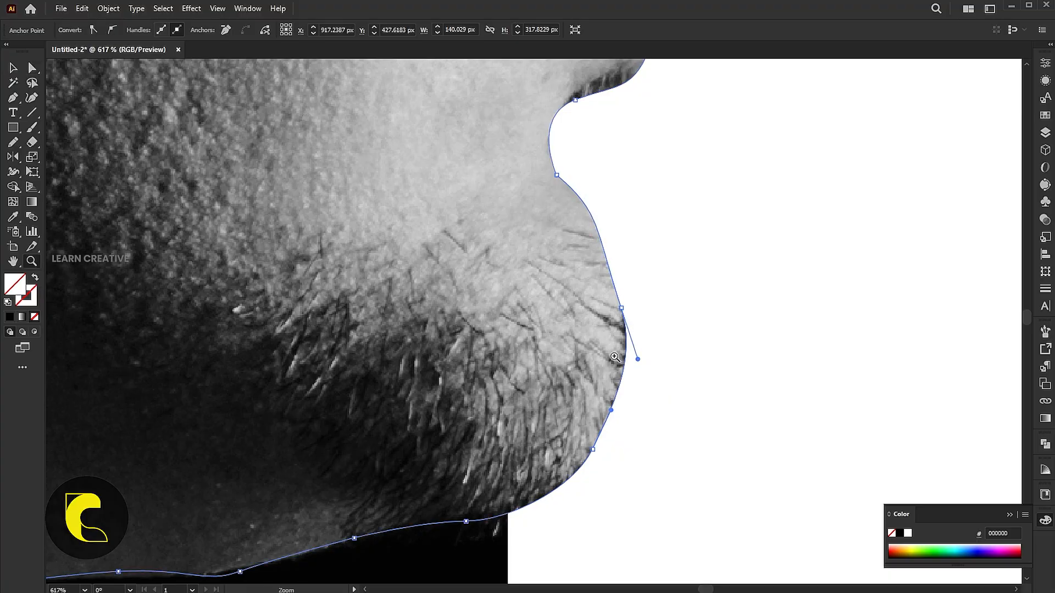
{"action": "key", "text": "ctrl+0"}
{"action": "left_click", "coordinate": [771, 285]}
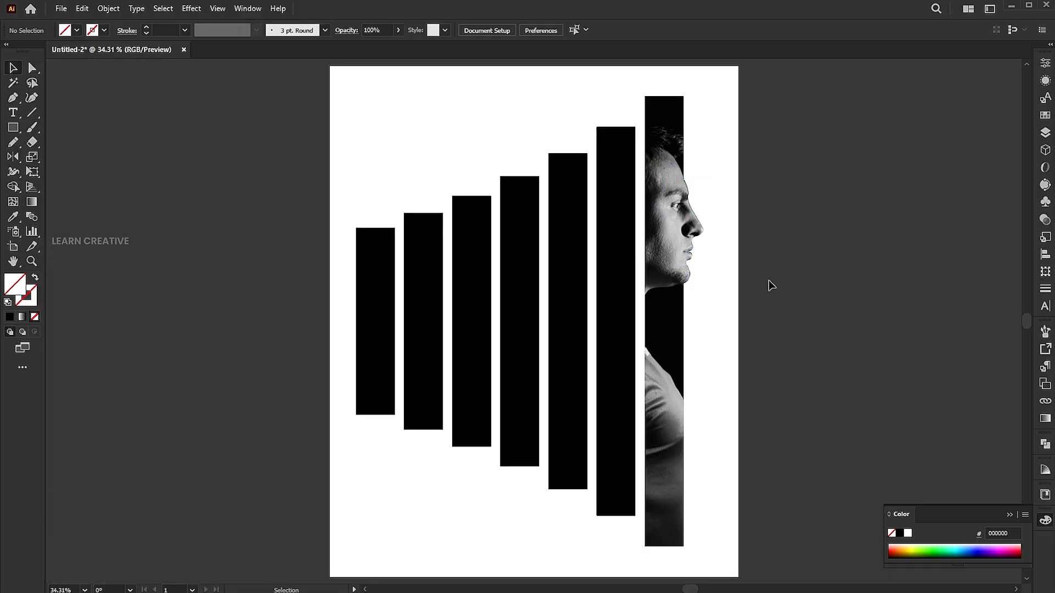
Step: Place the beautiful-young-woman-wearing-professional-makeup photo as a linked image over the taller bars, about 652 by 979 px
{"action": "left_click", "coordinate": [61, 9]}
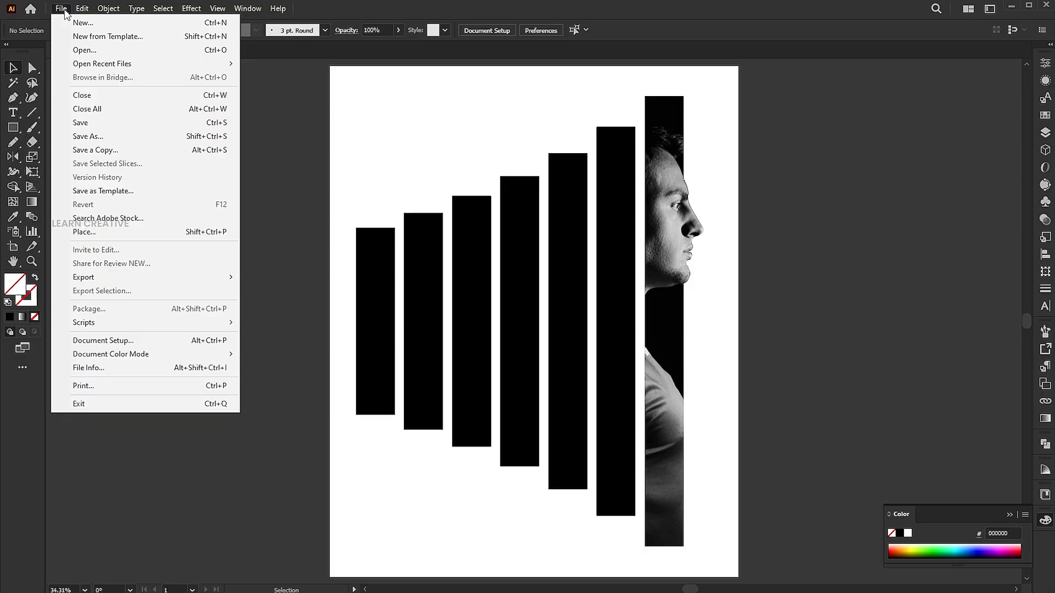
{"action": "left_click", "coordinate": [85, 232]}
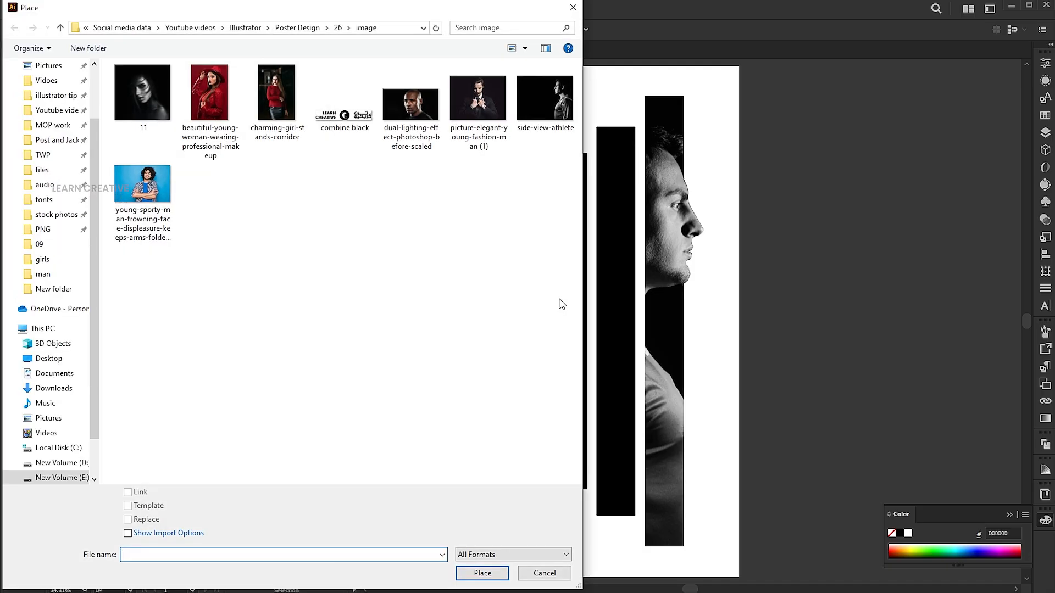
{"action": "left_click", "coordinate": [211, 104]}
{"action": "left_click", "coordinate": [483, 573]}
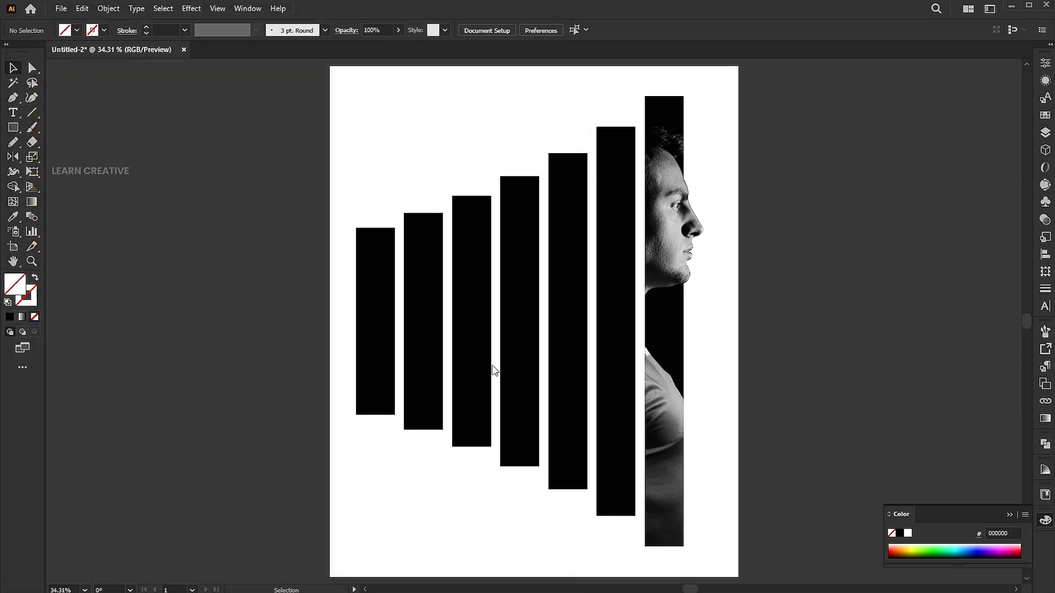
{"action": "left_click_drag", "start_coordinate": [495, 144], "coordinate": [767, 517]}
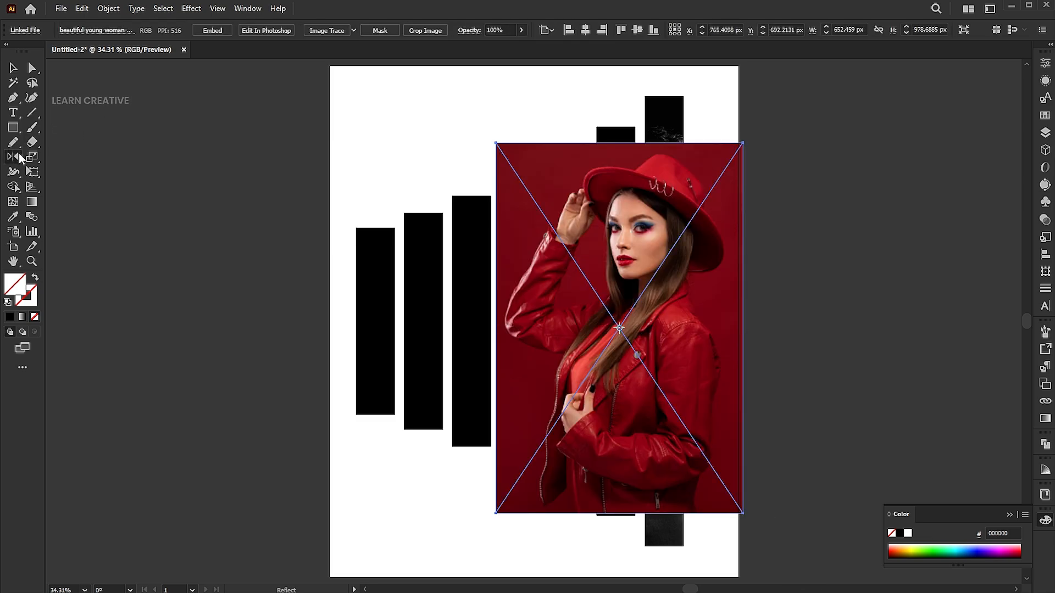
Step: Mirror the photo of the woman in the red hat left to right and send it to the back
{"action": "double_click", "coordinate": [14, 157]}
{"action": "key", "text": "Return"}
{"action": "key", "text": "v"}
{"action": "right_click", "coordinate": [613, 237]}
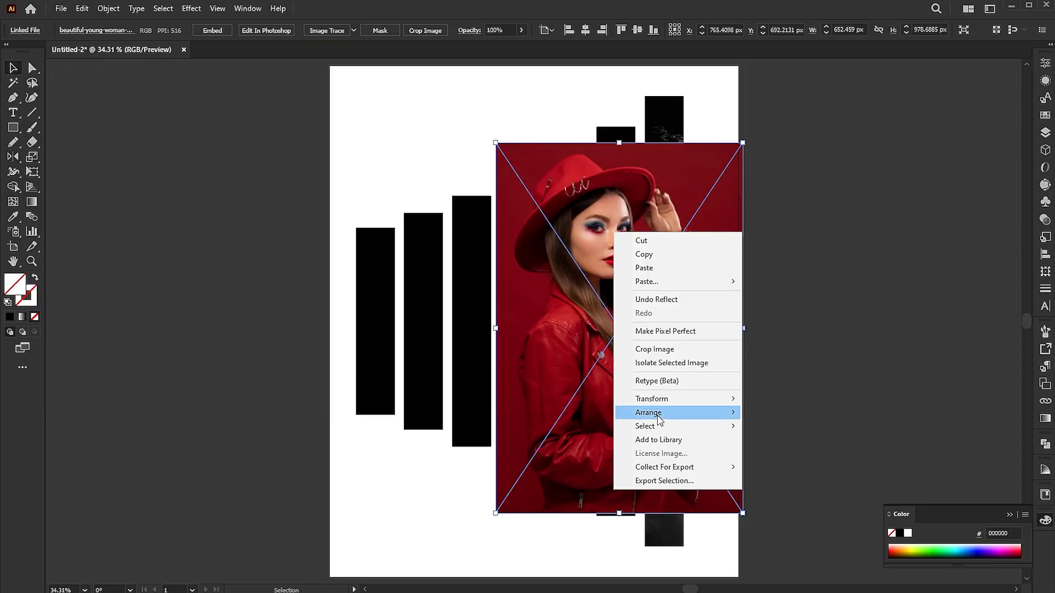
{"action": "mouse_move", "coordinate": [721, 414]}
{"action": "left_click", "coordinate": [786, 454]}
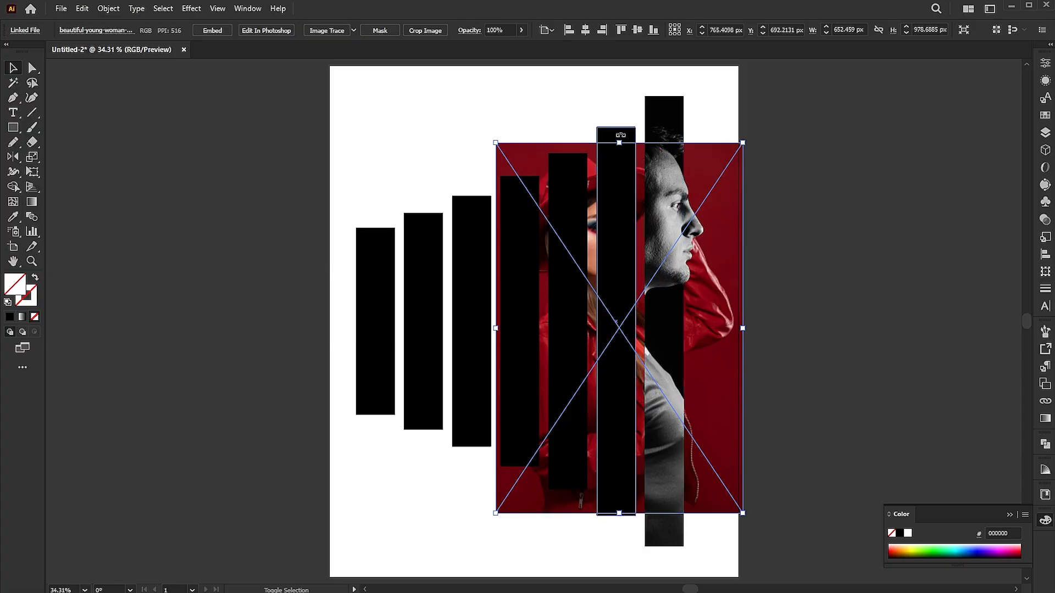
Step: Make a clipping mask from the second-tallest bar and the mirrored photo of the woman in the red hat
{"action": "left_click", "coordinate": [615, 134], "text": "shift"}
{"action": "right_click", "coordinate": [612, 132]}
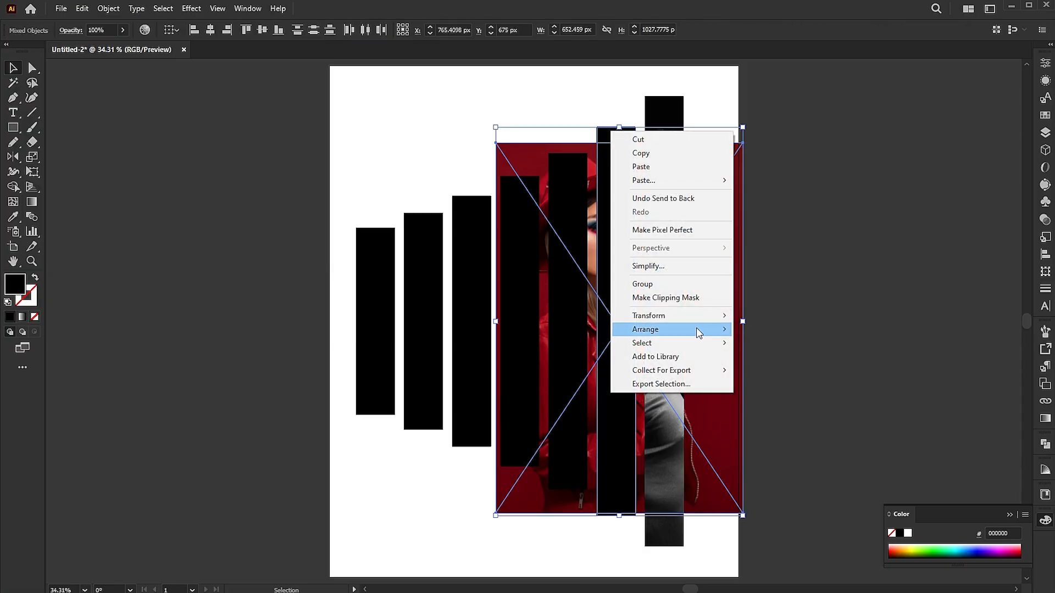
{"action": "mouse_move", "coordinate": [696, 327]}
{"action": "left_click", "coordinate": [662, 297]}
{"action": "left_click", "coordinate": [783, 261]}
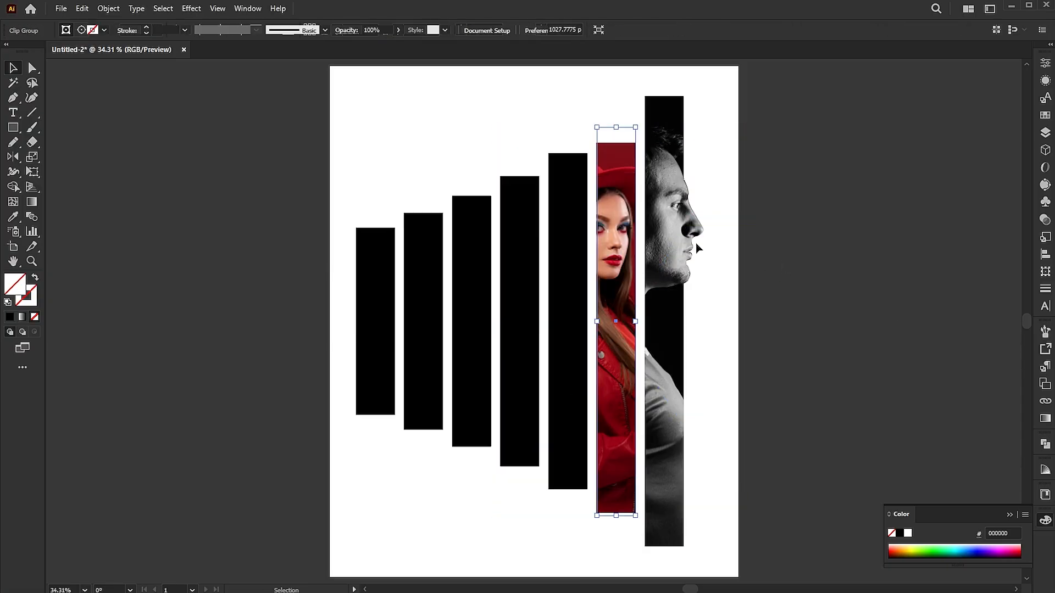
Step: Enlarge and reposition the red-hat photo inside its mask so it covers the full bar with the face near the top
{"action": "left_click", "coordinate": [601, 287]}
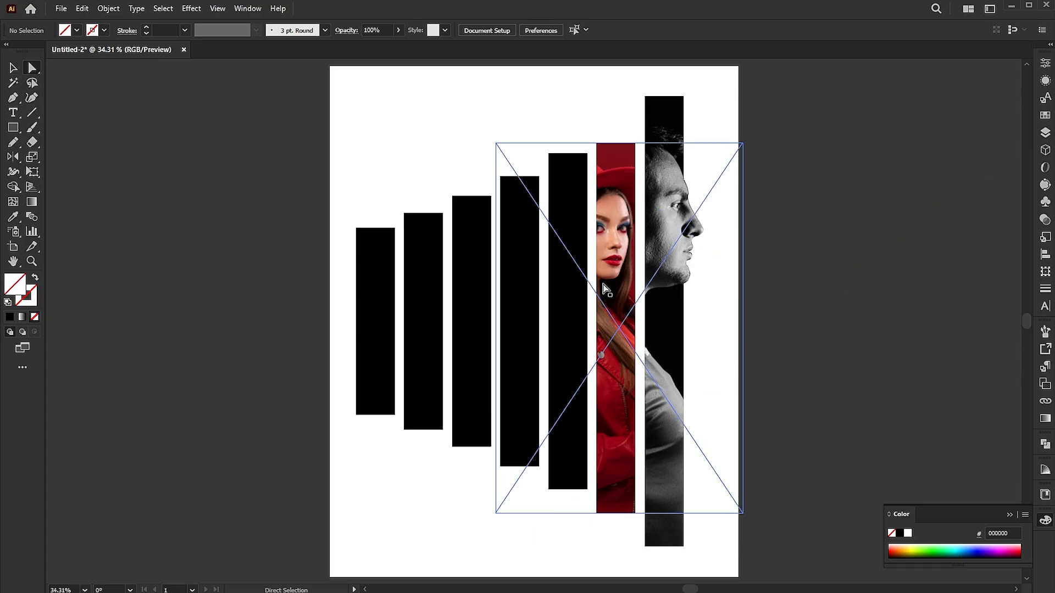
{"action": "left_click_drag", "start_coordinate": [742, 329], "coordinate": [799, 328]}
{"action": "left_click_drag", "start_coordinate": [626, 304], "coordinate": [629, 319]}
{"action": "key", "text": "v"}
{"action": "left_click", "coordinate": [890, 199]}
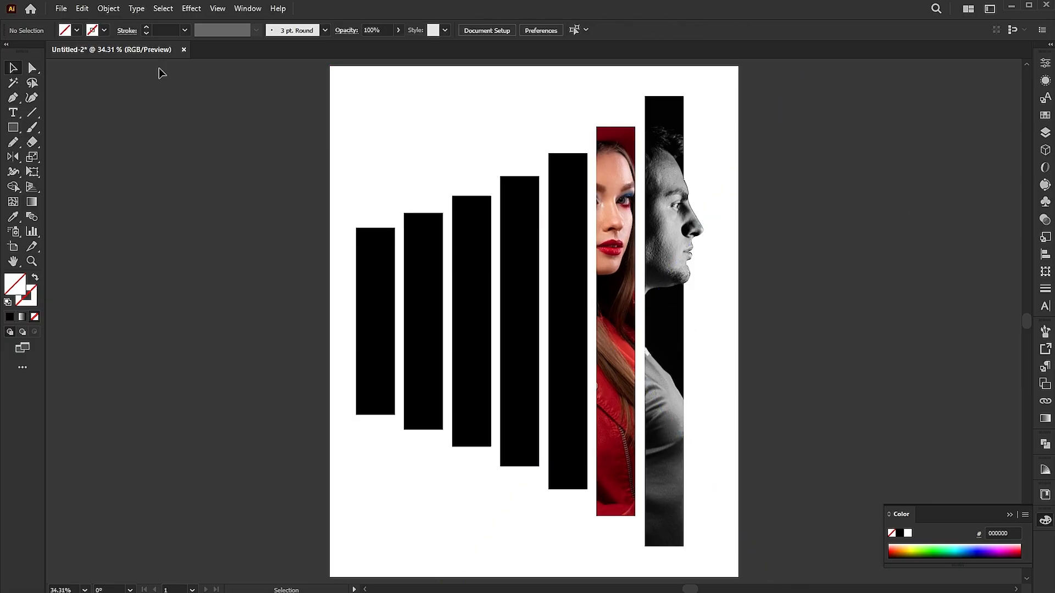
Step: Place the dual-lighting-effect-photoshop-before-scaled photo as a linked image over the bars, about 782 by 440 px
{"action": "left_click", "coordinate": [61, 9]}
{"action": "left_click", "coordinate": [77, 231]}
{"action": "left_click", "coordinate": [411, 104]}
{"action": "left_click", "coordinate": [481, 573]}
{"action": "left_click_drag", "start_coordinate": [487, 167], "coordinate": [782, 378]}
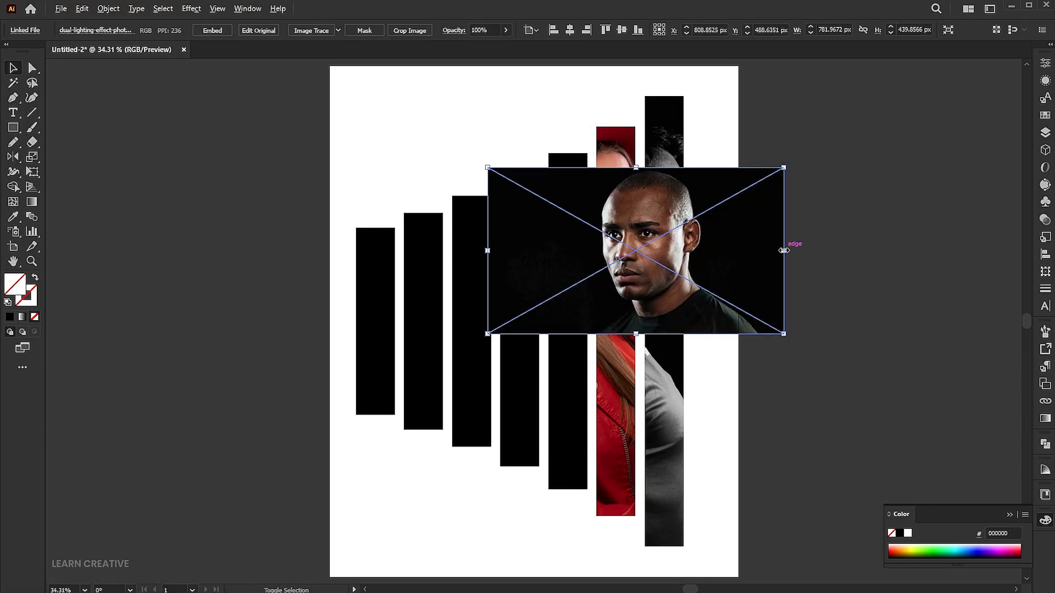
Step: Enlarge the man's photo to about 1569 px wide, mirror it left to right, and send it behind the bars
{"action": "left_click_drag", "start_coordinate": [781, 250], "coordinate": [932, 231]}
{"action": "right_click", "coordinate": [575, 200]}
{"action": "mouse_move", "coordinate": [612, 392]}
{"action": "left_click", "coordinate": [736, 407]}
Step: Clip the man's photo into the third-tallest bar, then enlarge it to cover the bar's full height with half his face
{"action": "right_click", "coordinate": [578, 221]}
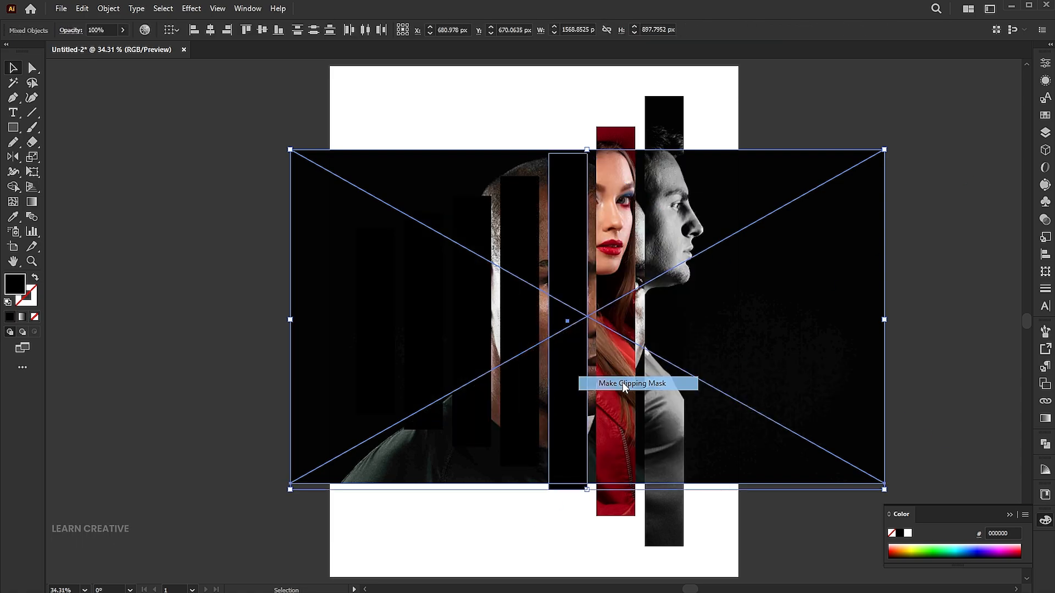
{"action": "left_click", "coordinate": [632, 383]}
{"action": "left_click_drag", "start_coordinate": [580, 155], "coordinate": [580, 147]}
{"action": "key", "text": "a"}
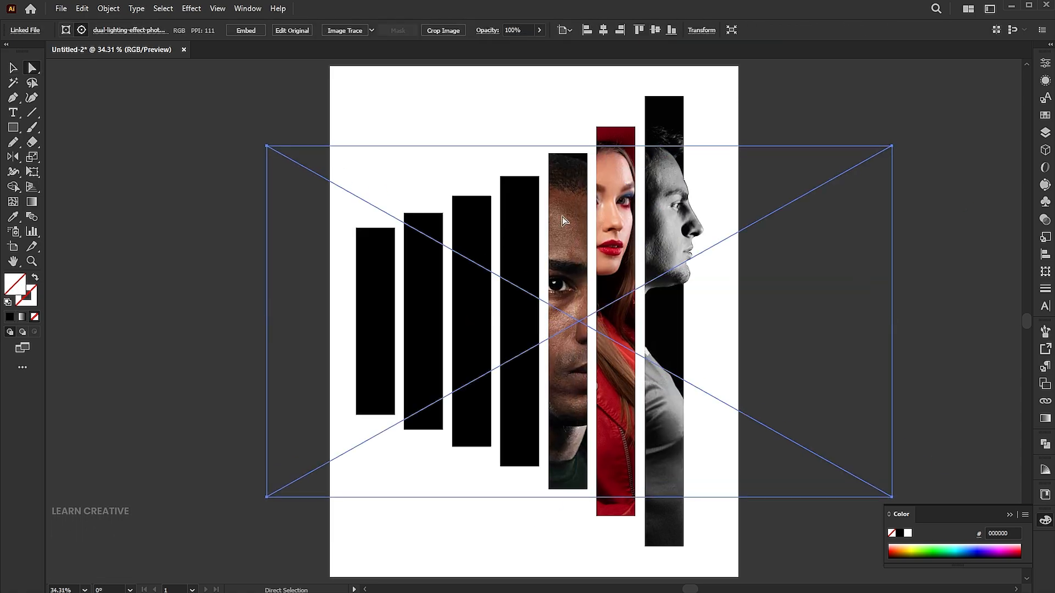
{"action": "key", "text": "v"}
{"action": "left_click", "coordinate": [405, 124]}
Step: Place the charming-girl-stands-corridor photo as a linked image over the bars, about 625 by 938 px
{"action": "left_click", "coordinate": [61, 9]}
{"action": "left_click", "coordinate": [85, 233]}
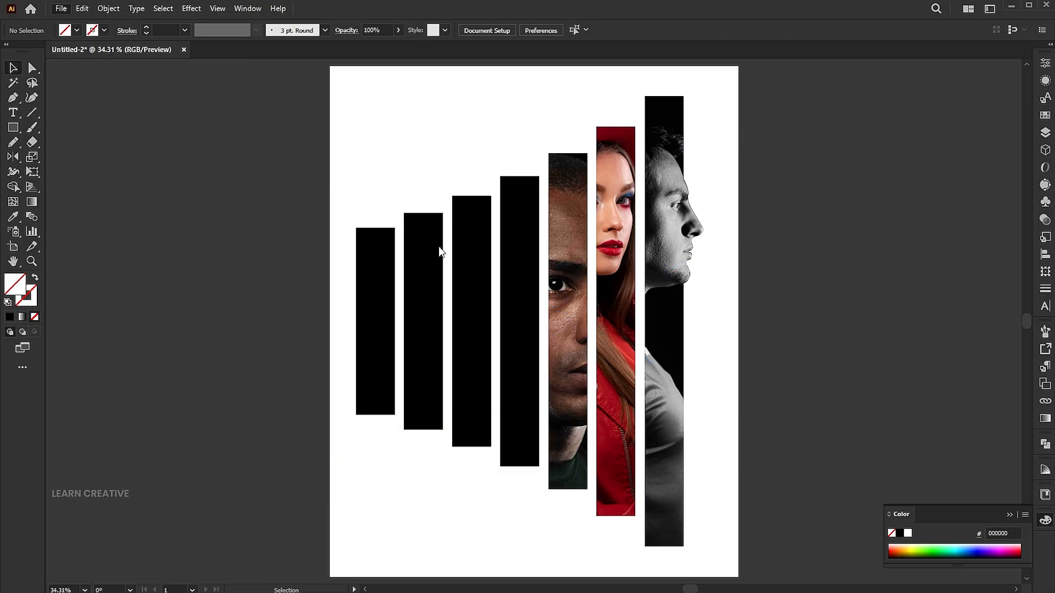
{"action": "left_click", "coordinate": [276, 92]}
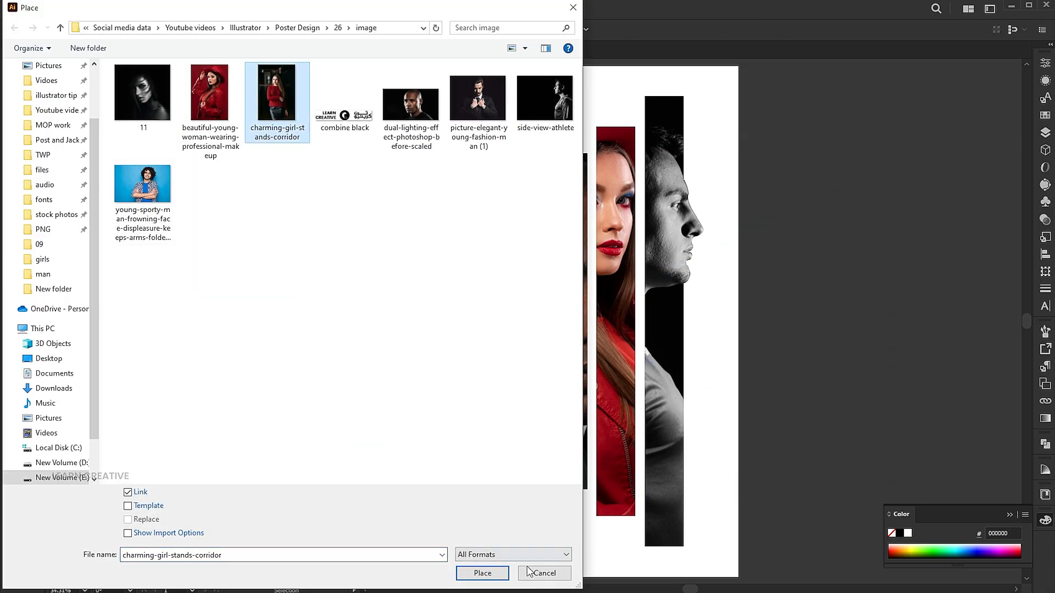
{"action": "left_click", "coordinate": [483, 573]}
{"action": "left_click_drag", "start_coordinate": [467, 153], "coordinate": [703, 555]}
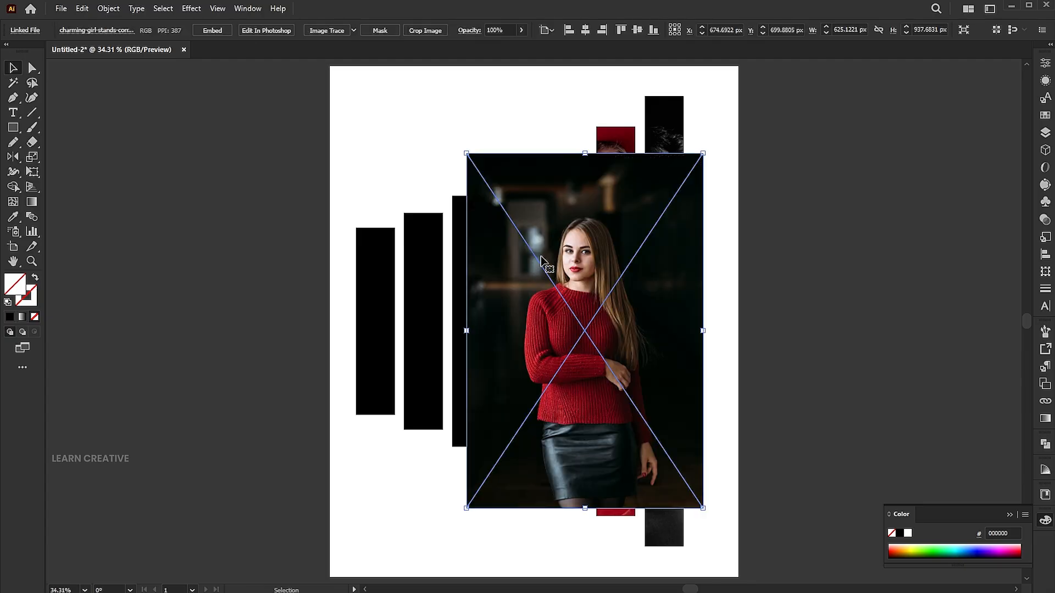
Step: Move the corridor photo left over the fourth-tallest bar, mirror it left to right, and send it to the back
{"action": "left_click_drag", "start_coordinate": [542, 257], "coordinate": [461, 228]}
{"action": "key", "text": "Return"}
{"action": "key", "text": "Return"}
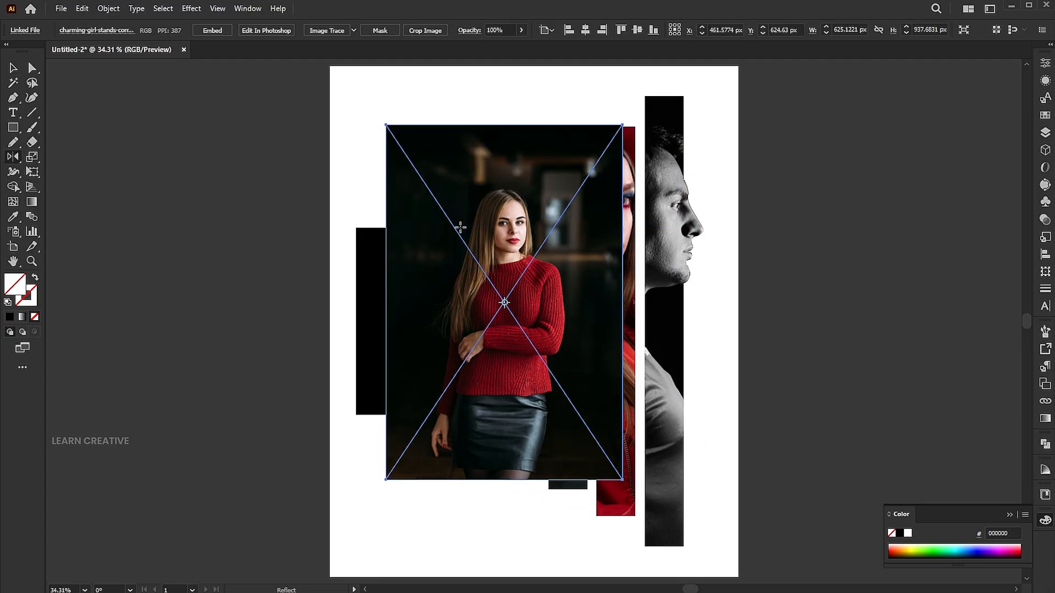
{"action": "key", "text": "ctrl+shift+["}
Step: Make a clipping mask from the fourth-tallest bar and the corridor photo
{"action": "key", "text": "v"}
{"action": "left_click", "coordinate": [523, 238], "text": "shift"}
{"action": "key", "text": "ctrl+7"}
Step: Enlarge and reposition the corridor photo inside its mask so the girl's face fills the upper part of the bar
{"action": "left_click", "coordinate": [523, 260]}
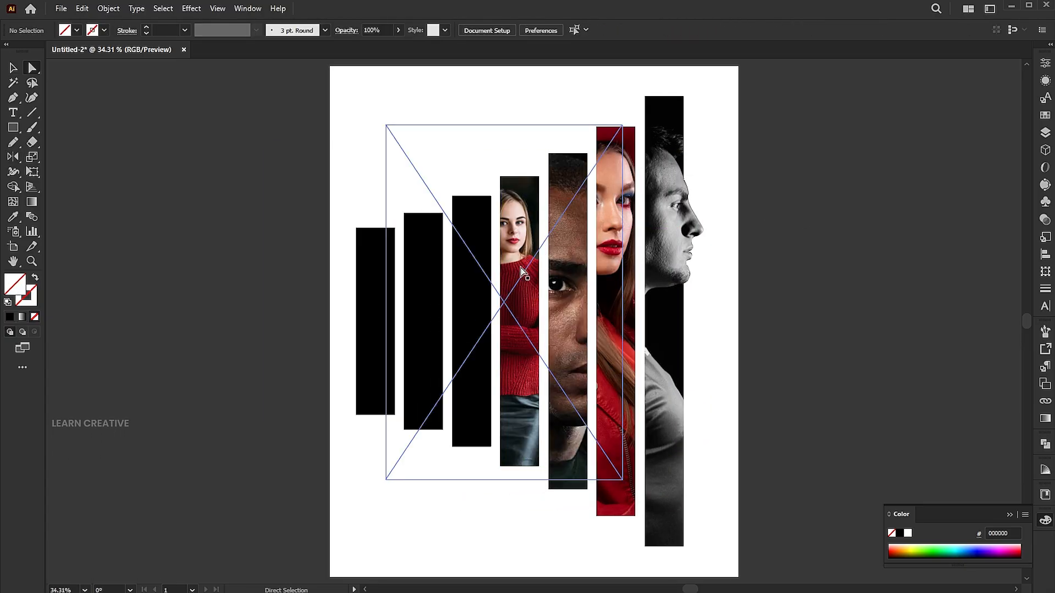
{"action": "mouse_move", "coordinate": [523, 260]}
{"action": "left_mouse_down"}
{"action": "mouse_move", "coordinate": [530, 278]}
{"action": "mouse_move", "coordinate": [524, 266]}
{"action": "left_mouse_up"}
{"action": "key", "text": "v"}
{"action": "left_click_drag", "start_coordinate": [672, 328], "coordinate": [696, 328]}
{"action": "key", "text": "a"}
{"action": "left_click_drag", "start_coordinate": [523, 302], "coordinate": [521, 307]}
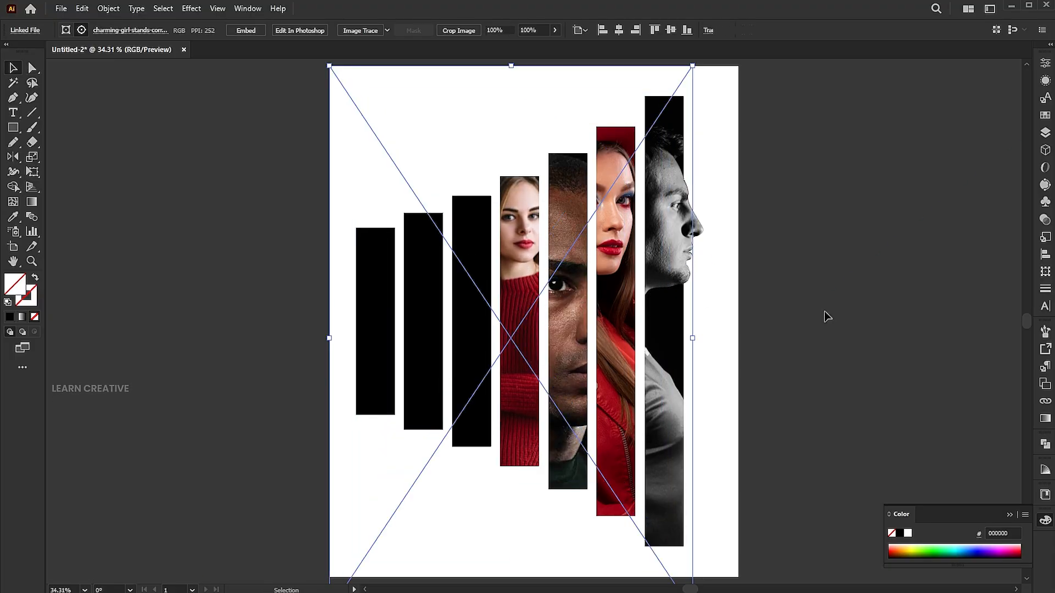
Step: Place the young-sporty-man photo as a linked image and enlarge it to about 1172 by 781 px over the fifth-tallest bar
{"action": "key", "text": "v"}
{"action": "left_click", "coordinate": [316, 164]}
{"action": "left_click", "coordinate": [55, 9]}
{"action": "left_click", "coordinate": [58, 11]}
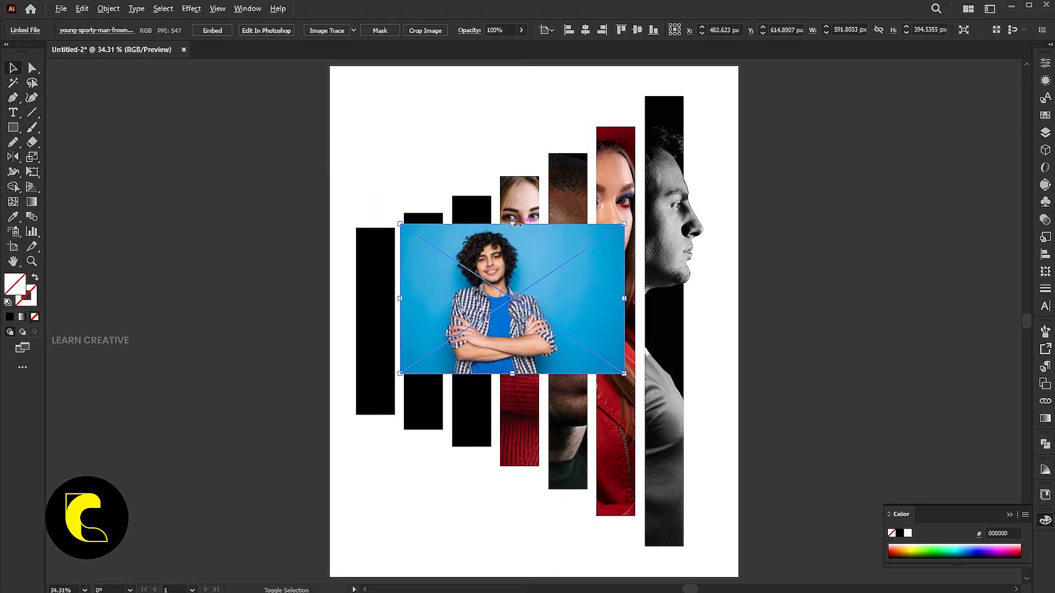
{"action": "left_click_drag", "start_coordinate": [513, 224], "coordinate": [534, 151]}
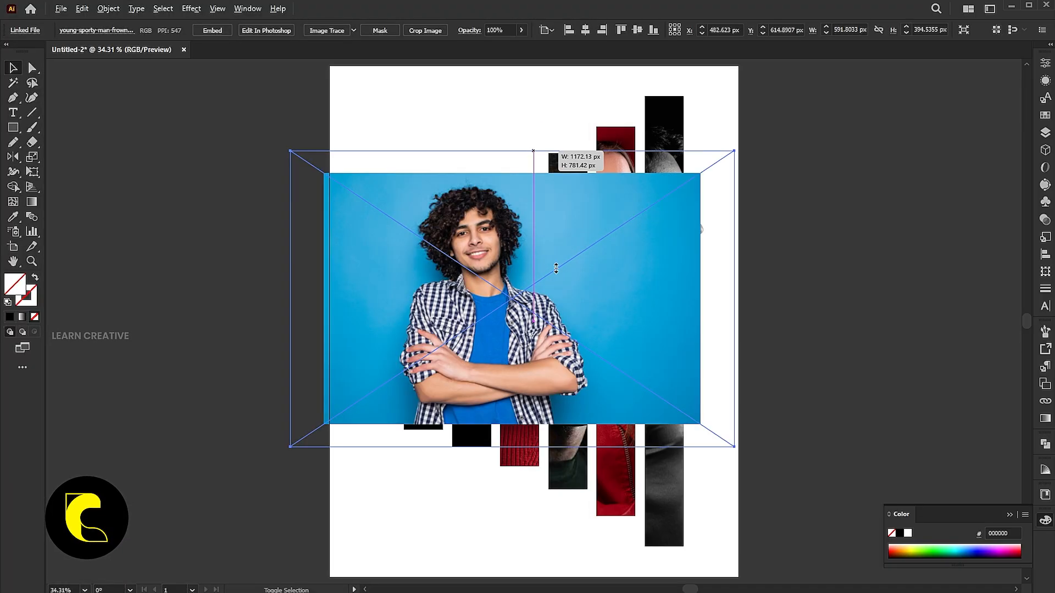
{"action": "left_click_drag", "start_coordinate": [557, 282], "coordinate": [557, 285]}
Step: Clip the young-sporty-man photo with the fifth-tallest bar and reposition it so his face fills the upper part
{"action": "key", "text": "ctrl+shift+["}
{"action": "left_click", "coordinate": [463, 217], "text": "shift"}
{"action": "key", "text": "ctrl+7"}
{"action": "key", "text": "ctrl+shift+a"}
{"action": "key", "text": "a"}
{"action": "left_click_drag", "start_coordinate": [486, 256], "coordinate": [488, 279]}
{"action": "key", "text": "v"}
{"action": "left_click", "coordinate": [201, 80]}
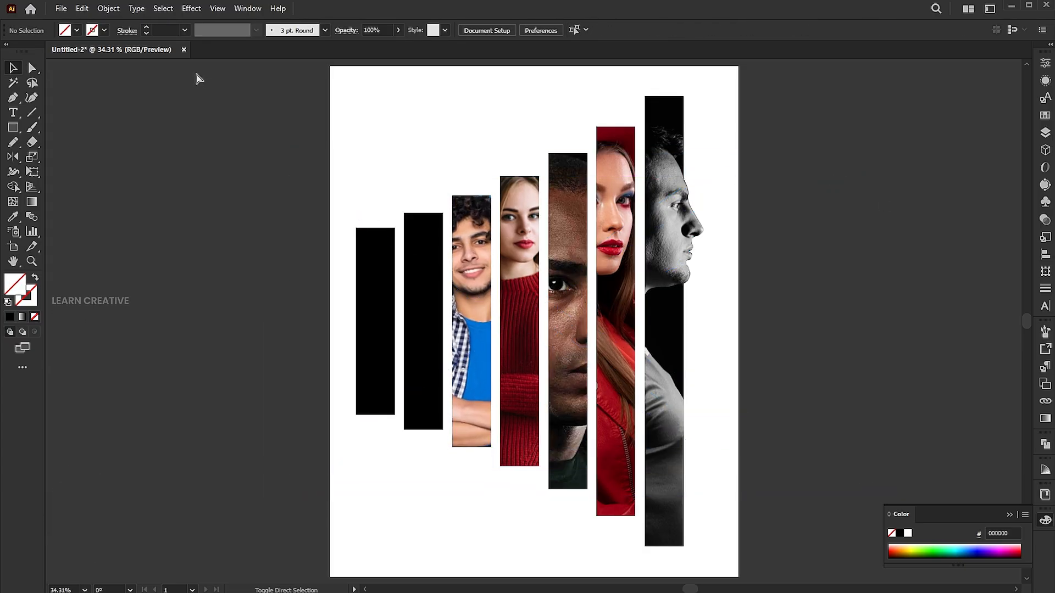
Step: Place the image named 11 as a linked file, move it over the sixth-tallest bar and mirror it left to right
{"action": "key", "text": "ctrl+shift+p"}
{"action": "left_click", "coordinate": [139, 98]}
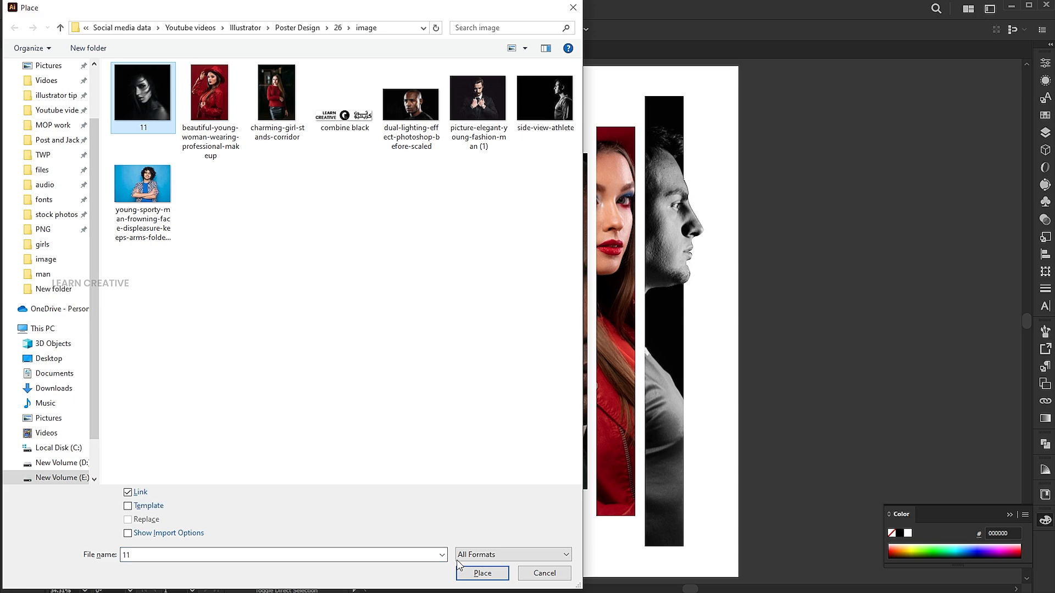
{"action": "left_click", "coordinate": [461, 572]}
{"action": "left_click", "coordinate": [379, 214]}
{"action": "left_click_drag", "start_coordinate": [475, 314], "coordinate": [427, 323]}
{"action": "key", "text": "o"}
{"action": "left_click_drag", "start_coordinate": [427, 323], "coordinate": [572, 321]}
{"action": "key", "text": "v"}
Step: Clip image 11 with the sixth-tallest bar and adjust its position so the half-face shows inside the mask
{"action": "key", "text": "ctrl+shift+["}
{"action": "left_click", "coordinate": [430, 243], "text": "shift"}
{"action": "key", "text": "ctrl+7"}
{"action": "left_click", "coordinate": [462, 176]}
{"action": "key", "text": "a"}
{"action": "left_click_drag", "start_coordinate": [422, 297], "coordinate": [418, 291]}
{"action": "key", "text": "v"}
{"action": "left_click", "coordinate": [760, 241]}
Step: Place the picture-elegant-young-fashion-man (1) photo, enlarge it, and move it over the shortest bar
{"action": "left_click", "coordinate": [61, 9]}
{"action": "left_click", "coordinate": [87, 232]}
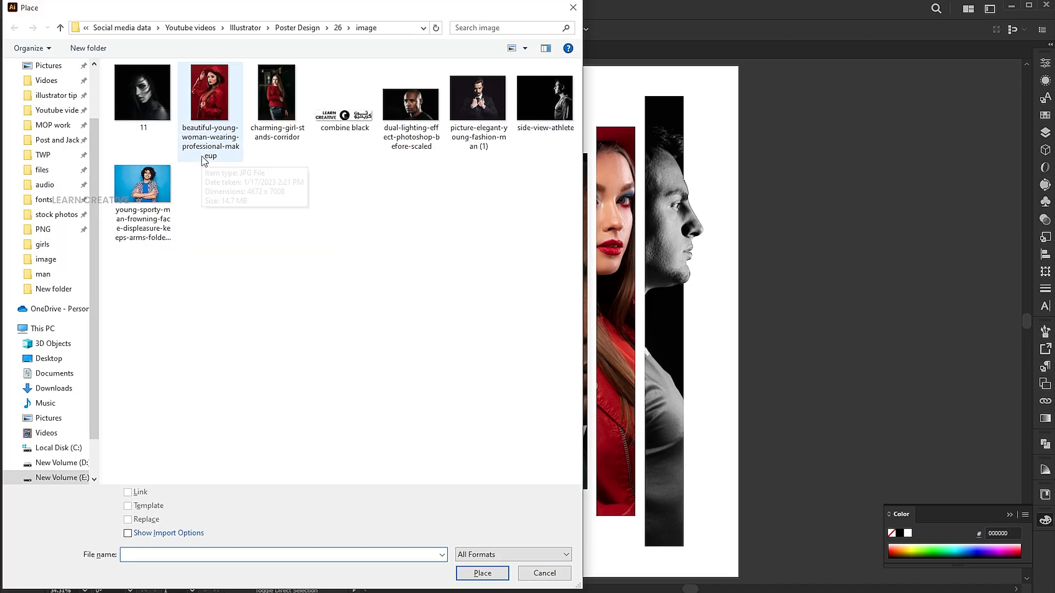
{"action": "left_click", "coordinate": [477, 98]}
{"action": "double_click", "coordinate": [477, 98]}
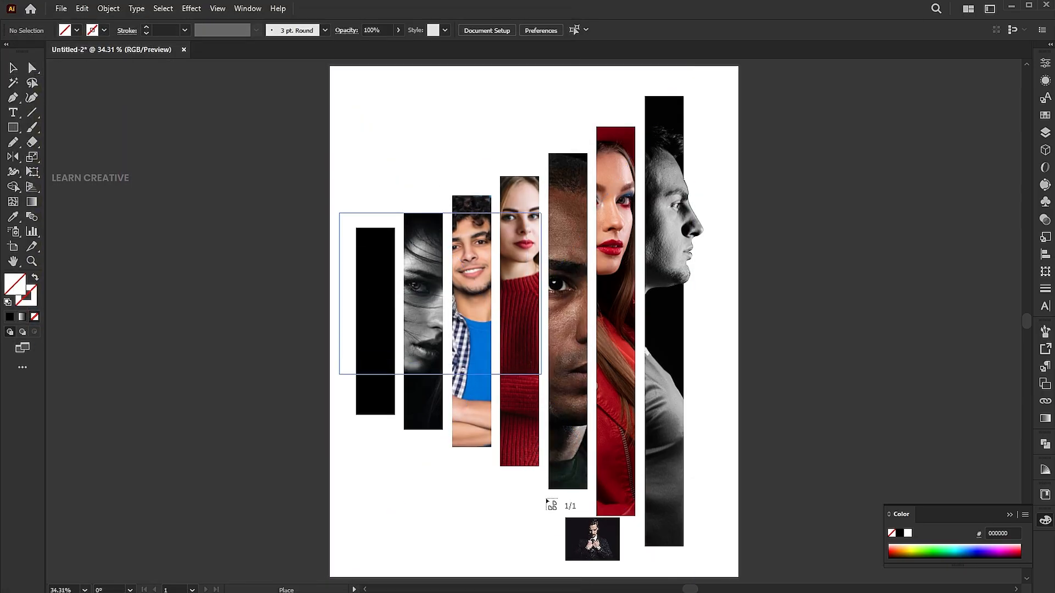
{"action": "left_click_drag", "start_coordinate": [533, 474], "coordinate": [581, 483]}
{"action": "left_click_drag", "start_coordinate": [492, 290], "coordinate": [431, 313]}
{"action": "left_click_drag", "start_coordinate": [399, 236], "coordinate": [420, 176]}
{"action": "left_click_drag", "start_coordinate": [401, 256], "coordinate": [373, 255]}
Step: Clip the fashion-man photo with the shortest bar and reposition it so the bearded face and hands show
{"action": "key", "text": "ctrl+shift+["}
{"action": "left_click", "coordinate": [376, 260], "text": "shift"}
{"action": "key", "text": "ctrl+7"}
{"action": "left_click_drag", "start_coordinate": [569, 176], "coordinate": [545, 195]}
{"action": "key", "text": "a"}
{"action": "left_click_drag", "start_coordinate": [386, 285], "coordinate": [393, 299]}
{"action": "left_click", "coordinate": [873, 281]}
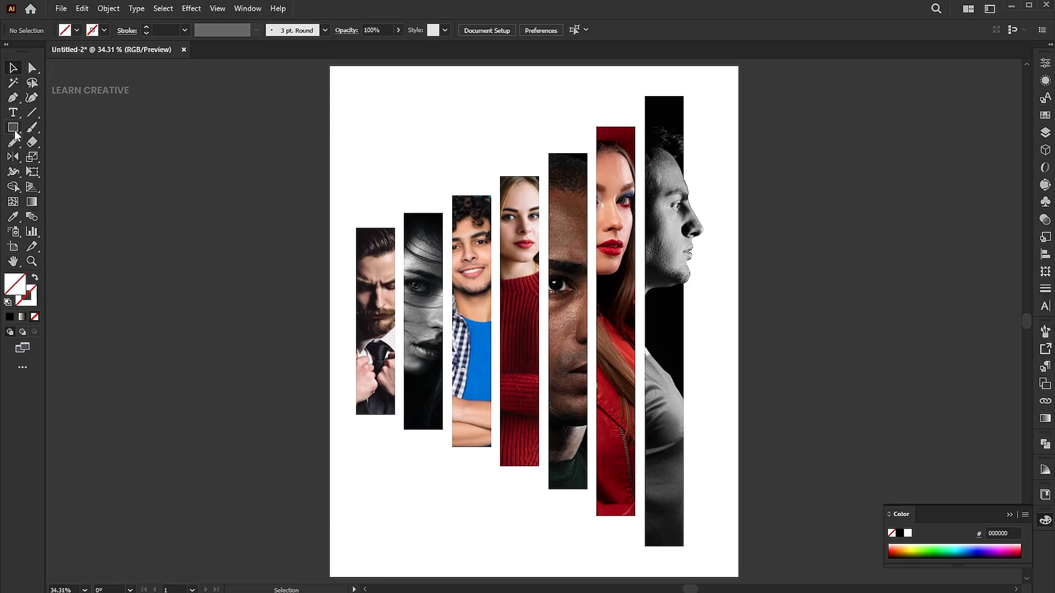
Step: Draw a 1080 by 1350 px rectangle over the whole artboard with a white to light grey linear gradient fill
{"action": "left_click_drag", "start_coordinate": [328, 67], "coordinate": [738, 577]}
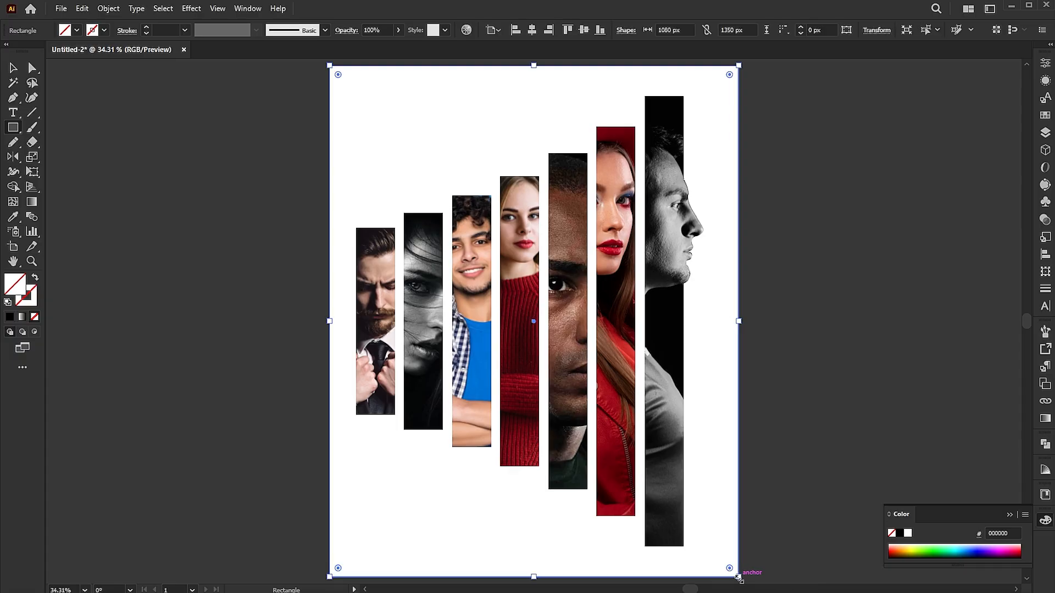
{"action": "left_click", "coordinate": [21, 317]}
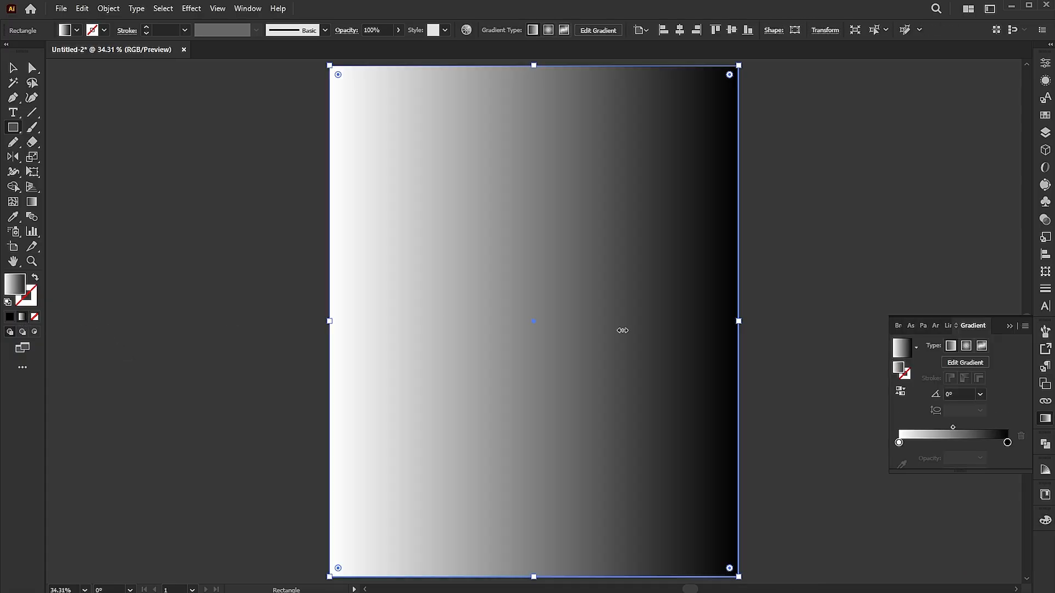
{"action": "double_click", "coordinate": [1008, 442]}
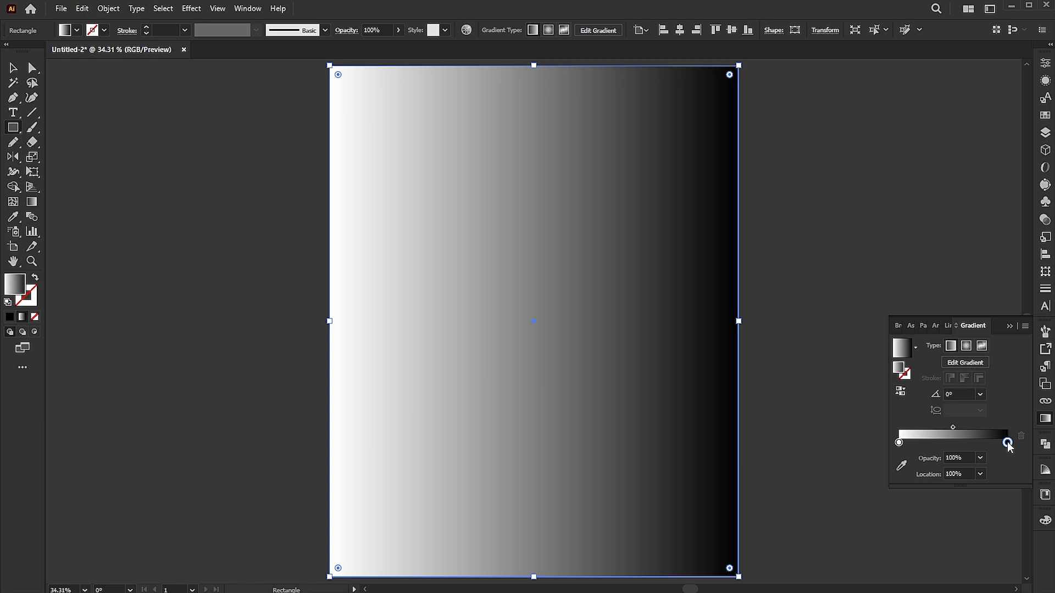
{"action": "left_click", "coordinate": [952, 511]}
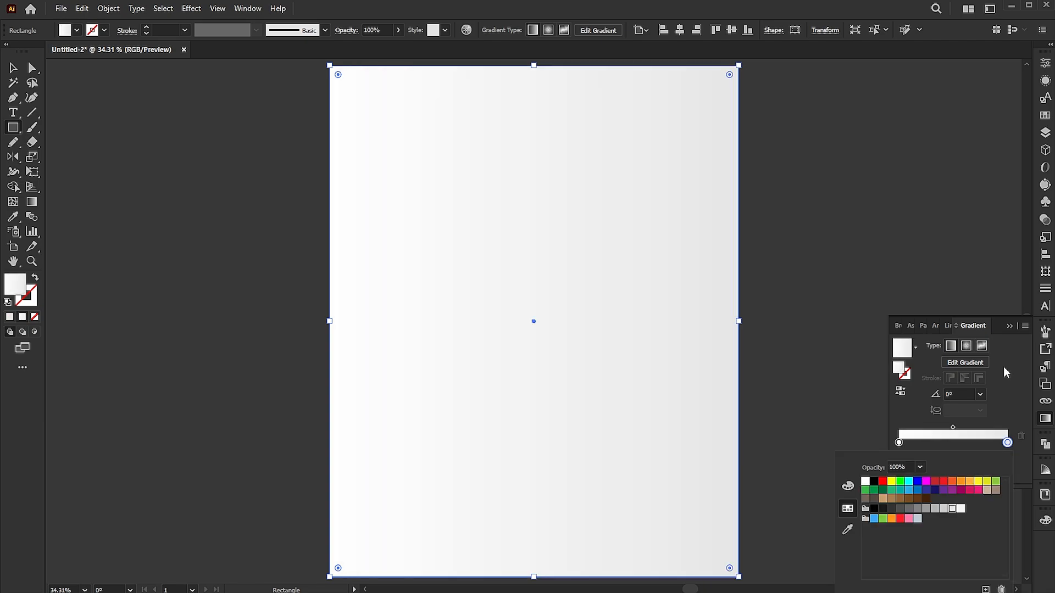
{"action": "left_click", "coordinate": [1007, 328]}
Step: Reverse the background gradient to -180° so it runs from grey to white, and send the rectangle to the back
{"action": "key", "text": "g"}
{"action": "left_click_drag", "start_coordinate": [708, 285], "coordinate": [407, 285]}
{"action": "key", "text": "v"}
{"action": "right_click", "coordinate": [428, 144]}
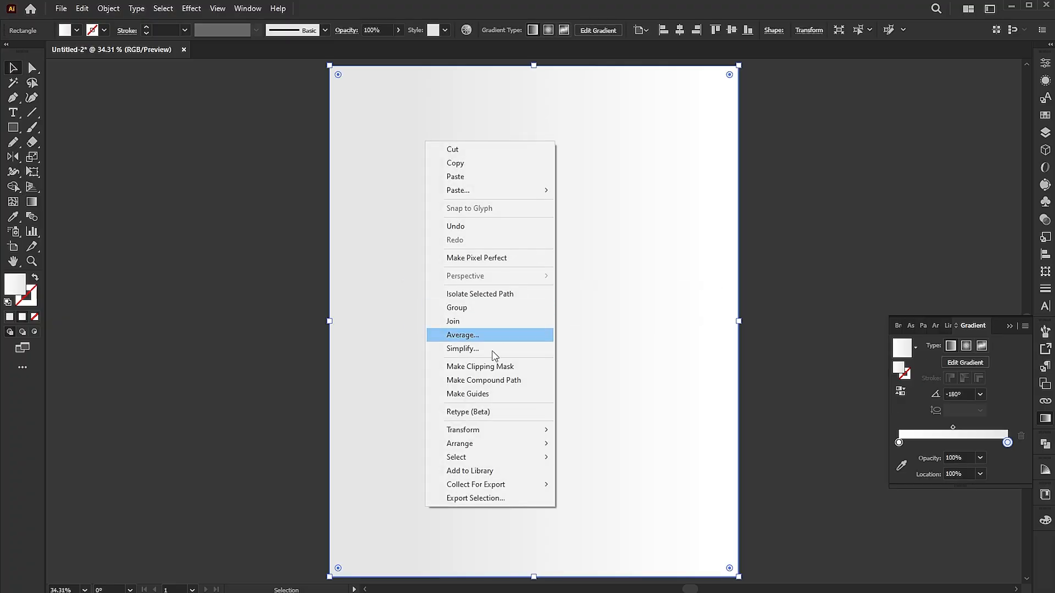
{"action": "mouse_move", "coordinate": [470, 444]}
{"action": "left_click", "coordinate": [599, 484]}
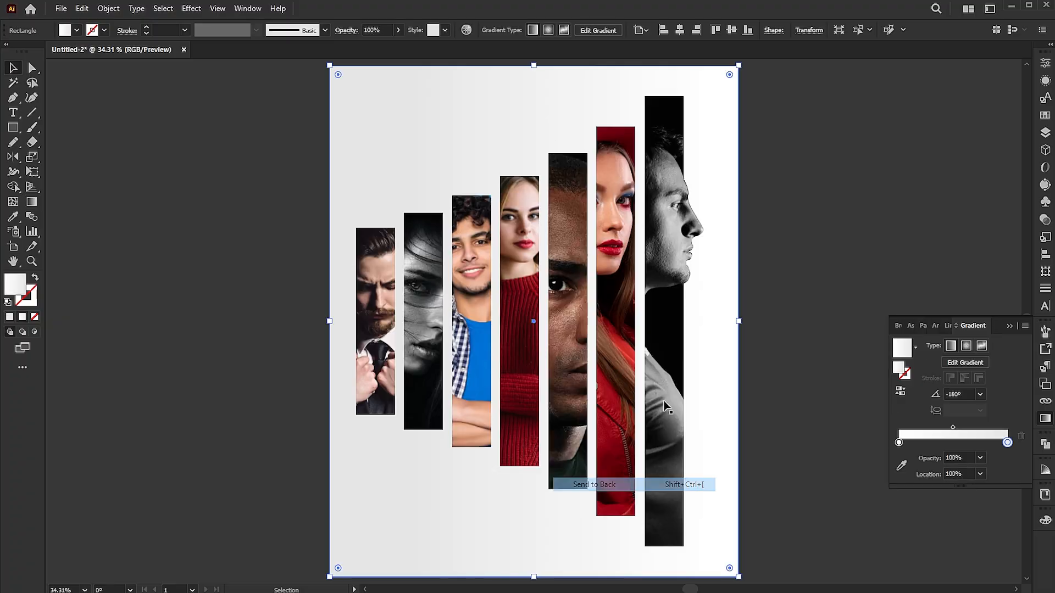
{"action": "left_click", "coordinate": [798, 283]}
{"action": "left_click", "coordinate": [1009, 327]}
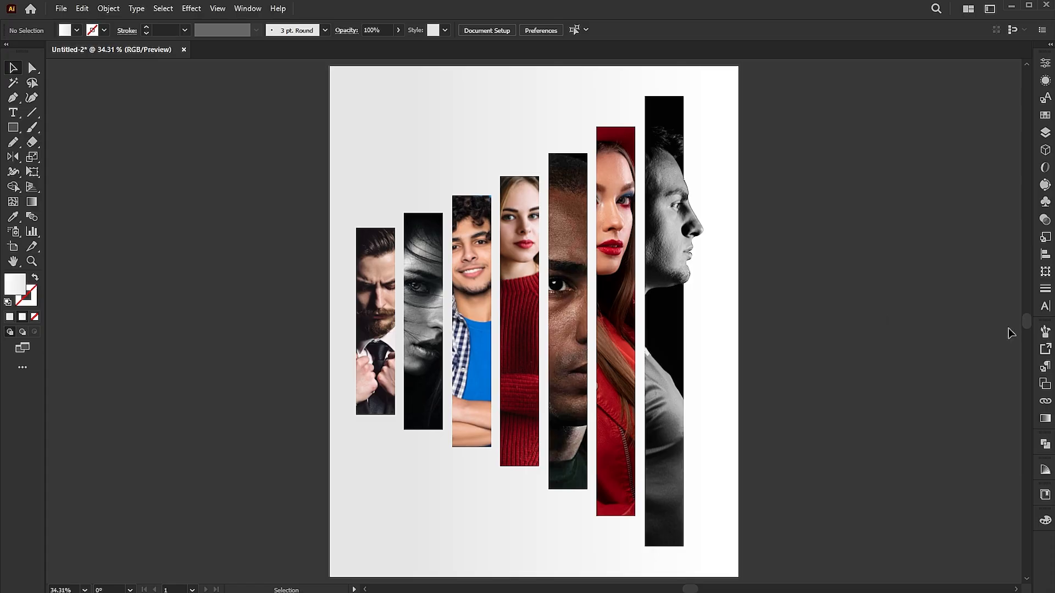
Step: Place the combine black logo in the poster's lower-left corner, scaled down and aligned with the shortest bar's left edge
{"action": "left_click", "coordinate": [61, 8]}
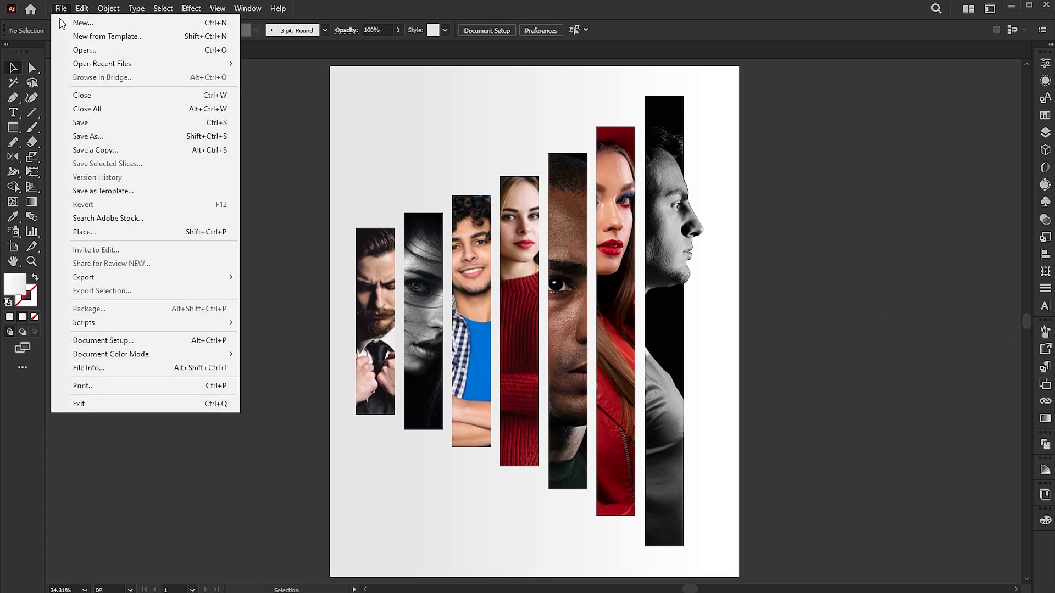
{"action": "left_click", "coordinate": [82, 231]}
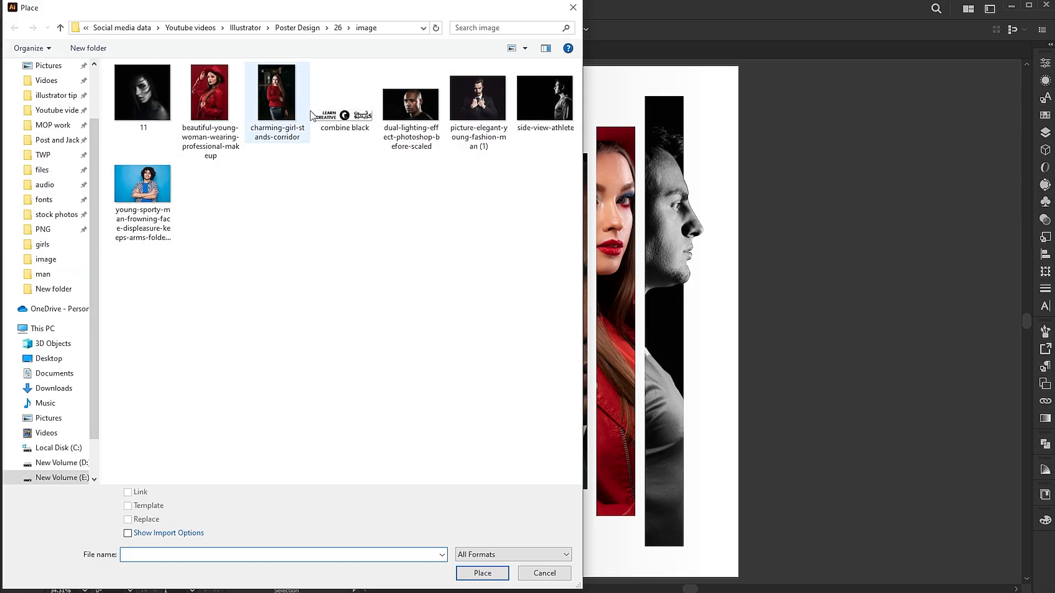
{"action": "left_click", "coordinate": [331, 103]}
{"action": "left_click", "coordinate": [505, 576]}
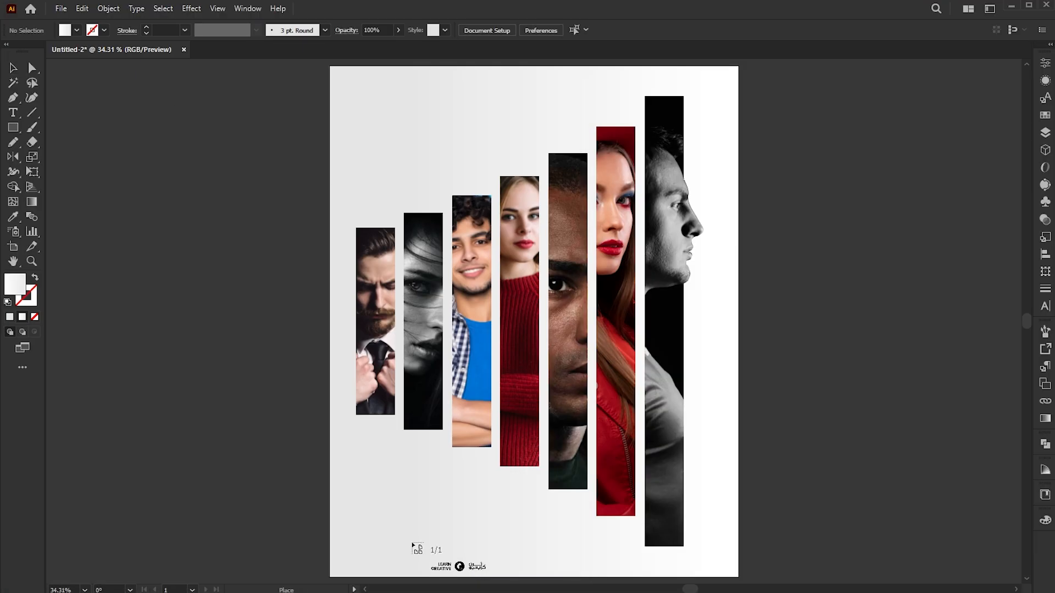
{"action": "left_click_drag", "start_coordinate": [522, 544], "coordinate": [355, 513]}
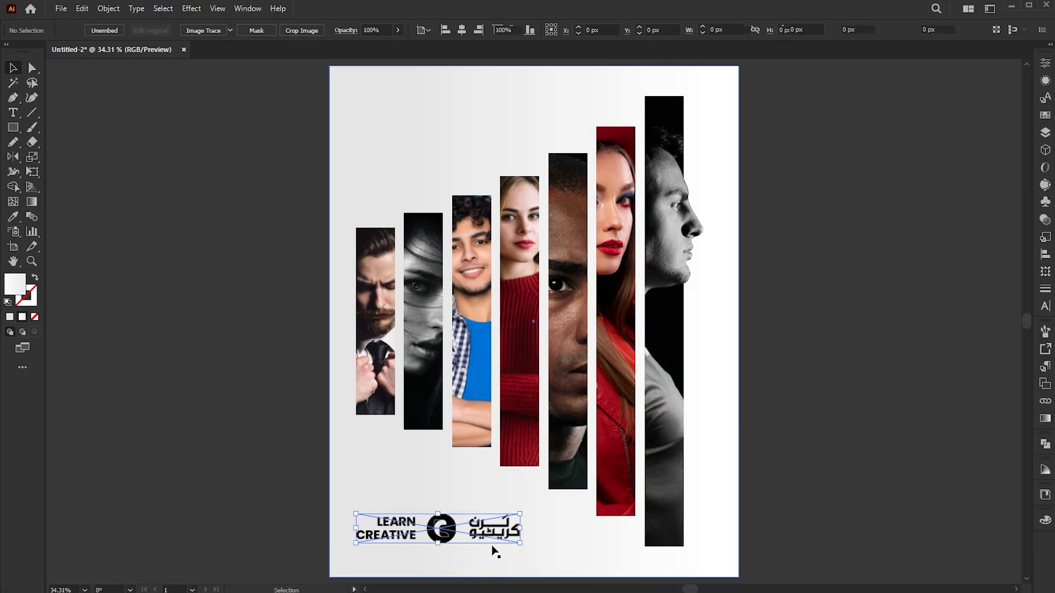
{"action": "left_click_drag", "start_coordinate": [519, 513], "coordinate": [430, 543]}
{"action": "left_click", "coordinate": [789, 315]}
Step: Add the title text "clipping mask" near the poster's upper-left corner and enlarge it to about 64 pt
{"action": "key", "text": "t"}
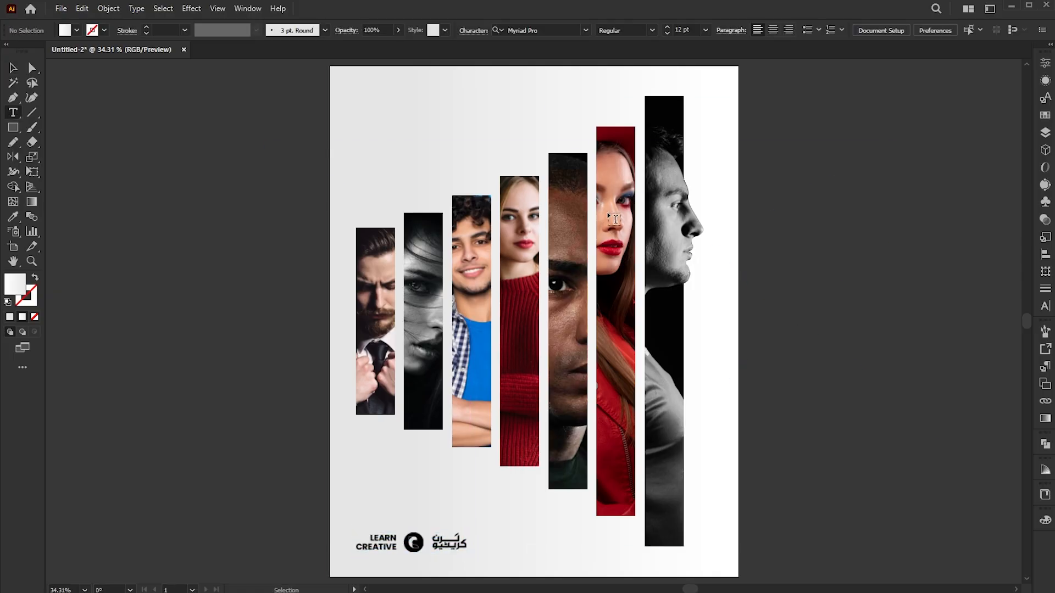
{"action": "left_click", "coordinate": [408, 92]}
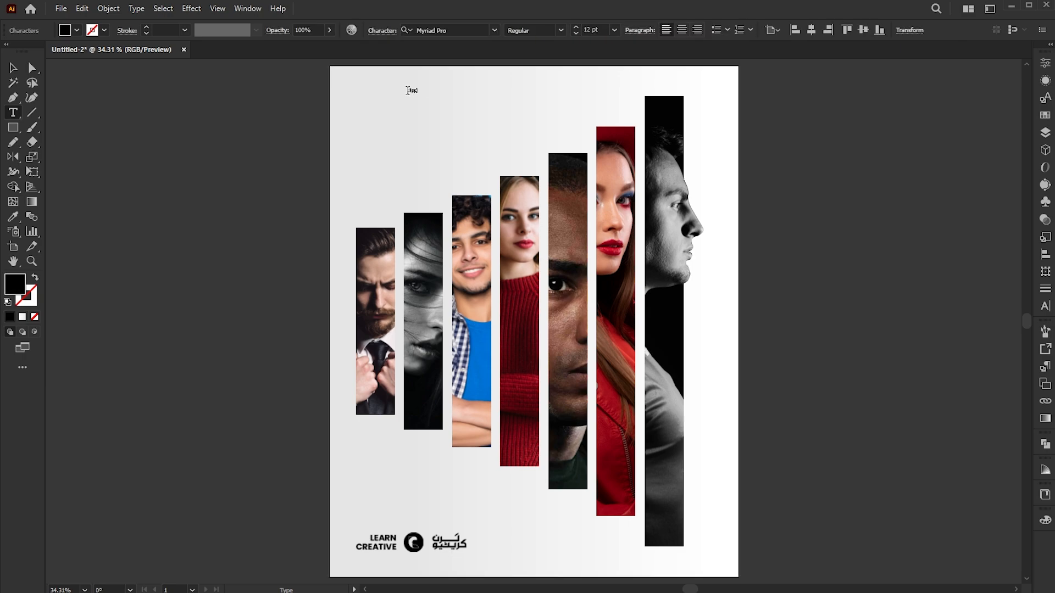
{"action": "key", "text": "Escape"}
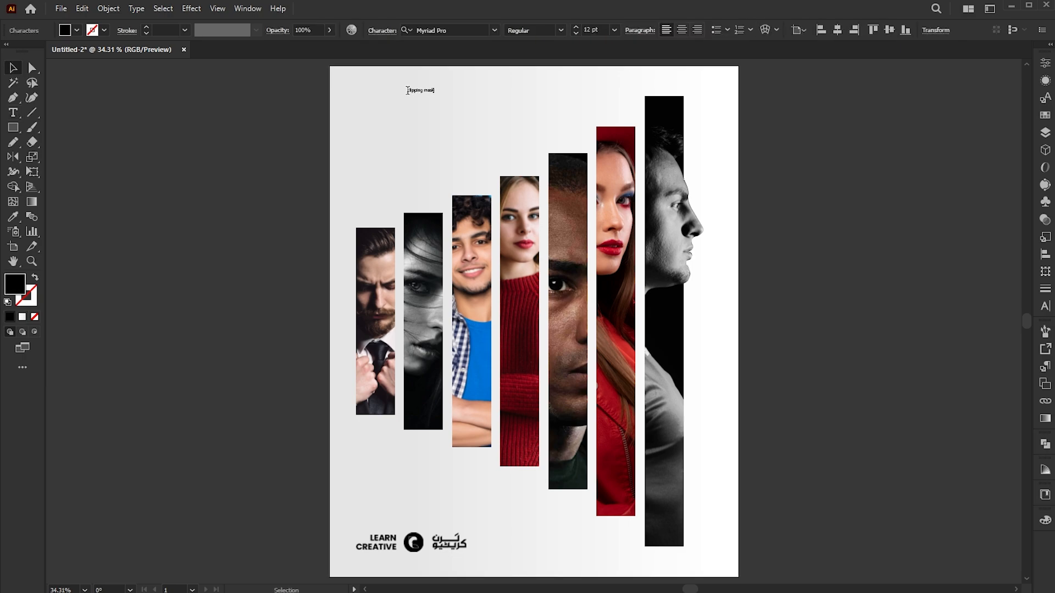
{"action": "left_click_drag", "start_coordinate": [434, 99], "coordinate": [493, 137]}
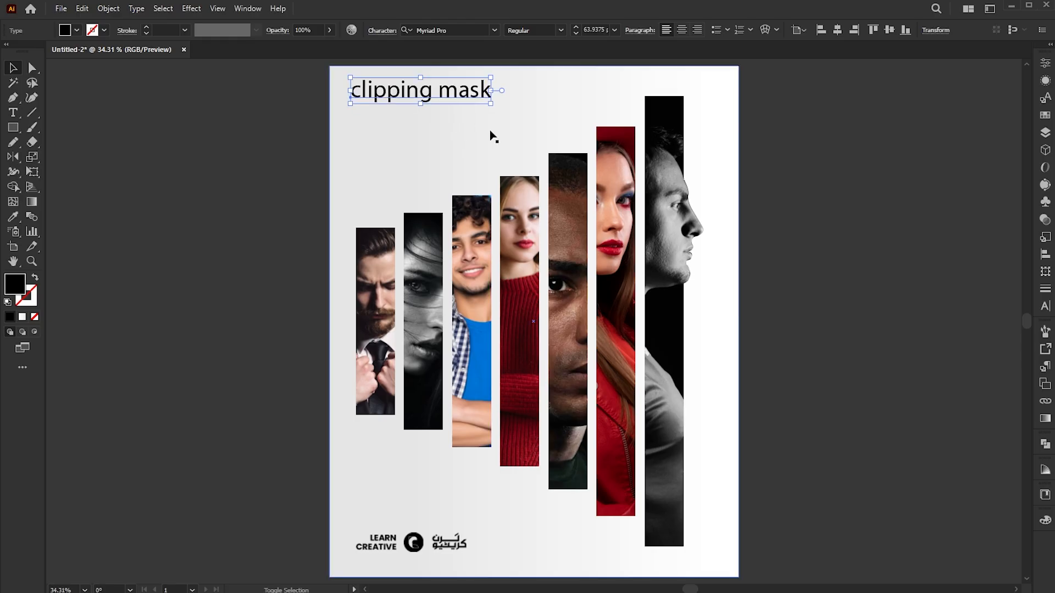
Step: Change the title text to uppercase
{"action": "left_click", "coordinate": [135, 9]}
{"action": "mouse_move", "coordinate": [275, 198]}
{"action": "left_click", "coordinate": [335, 199]}
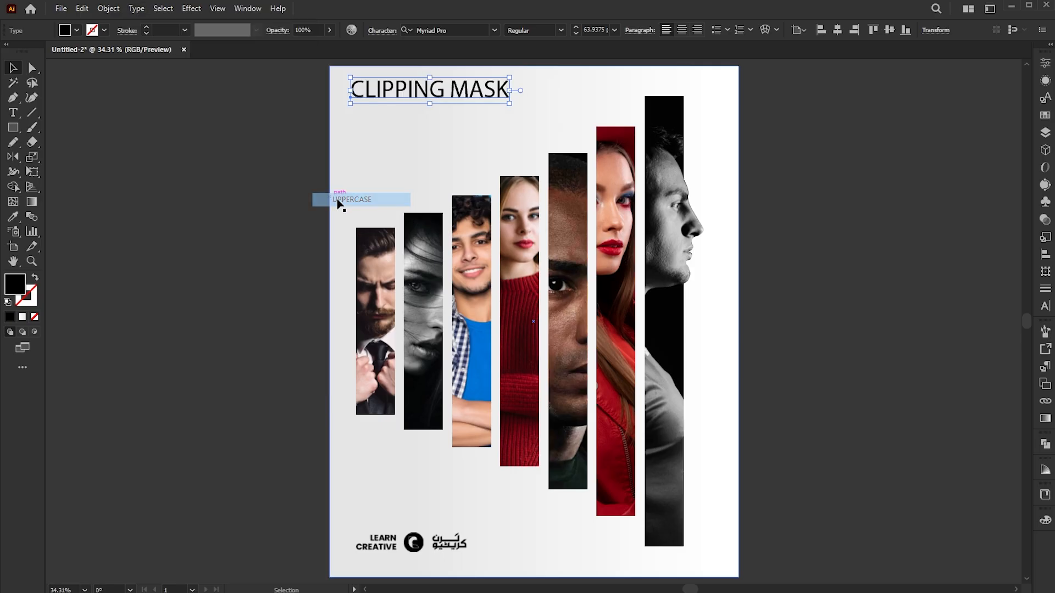
Step: Set the title in Montserrat ExtraBold with title case, aligned to the shortest bar's left edge
{"action": "left_click", "coordinate": [455, 27]}
{"action": "type", "text": "m"}
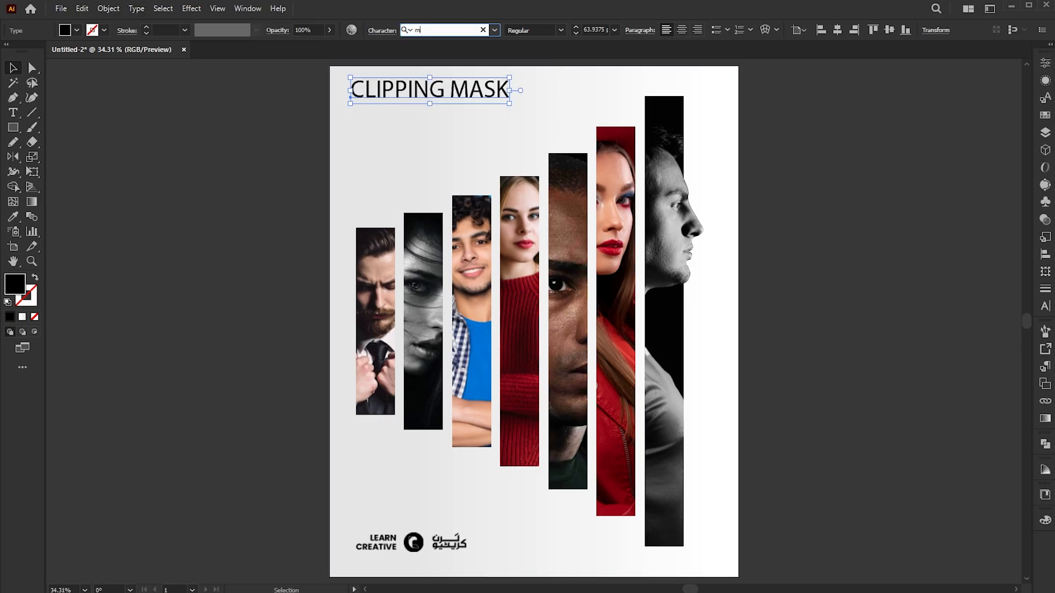
{"action": "type", "text": "onts"}
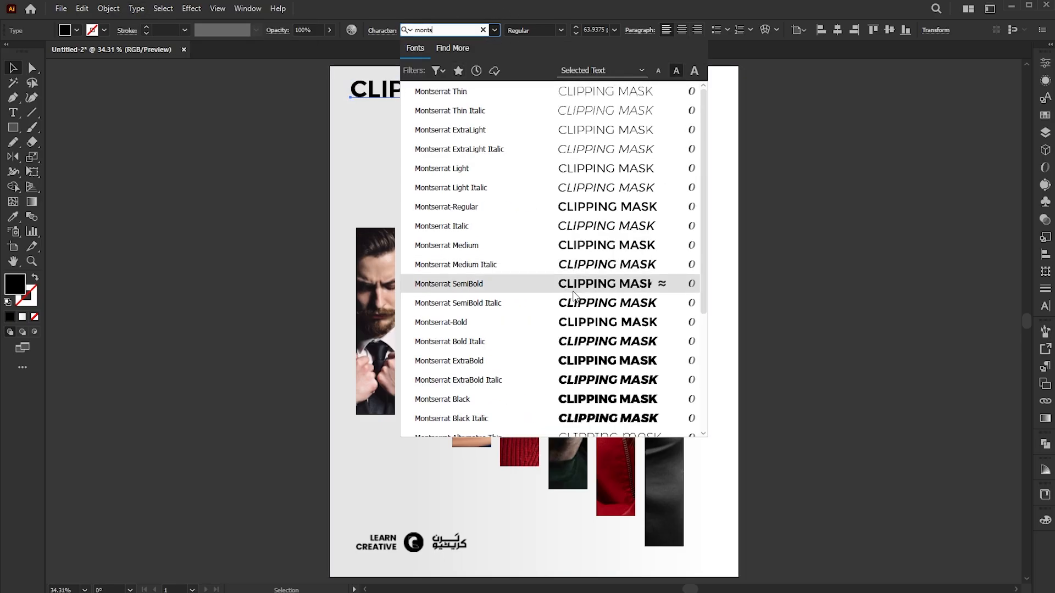
{"action": "left_click", "coordinate": [574, 360]}
{"action": "left_click_drag", "start_coordinate": [510, 96], "coordinate": [515, 101]}
{"action": "left_click", "coordinate": [137, 9]}
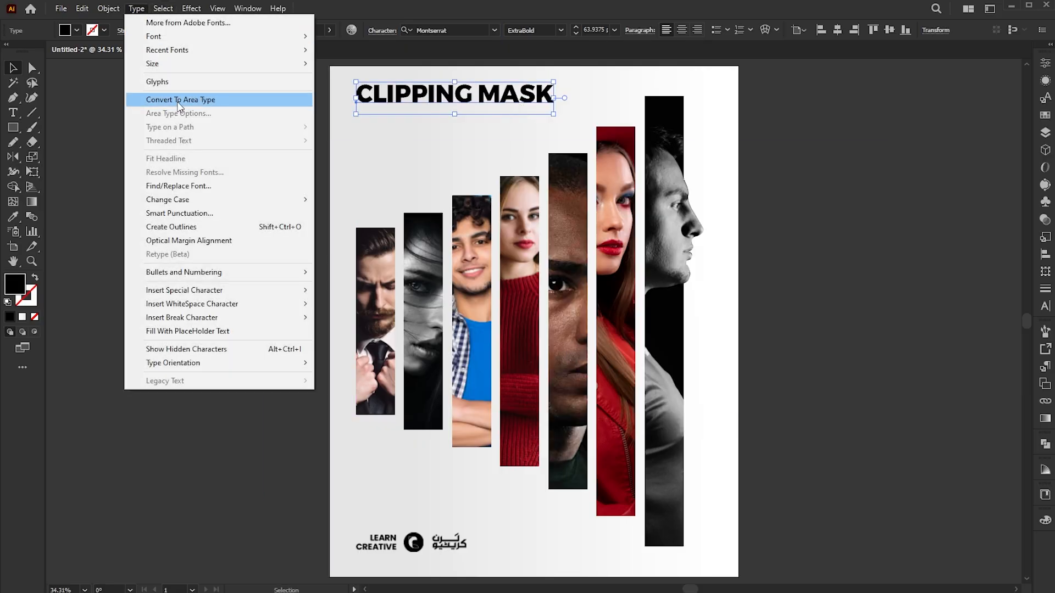
{"action": "left_click", "coordinate": [344, 227]}
Step: Duplicate the title just below itself and replace the copy's text with "in adobe illustrator"
{"action": "left_click_drag", "start_coordinate": [488, 99], "coordinate": [478, 147]}
{"action": "double_click", "coordinate": [478, 146]}
{"action": "key", "text": "ctrl+a"}
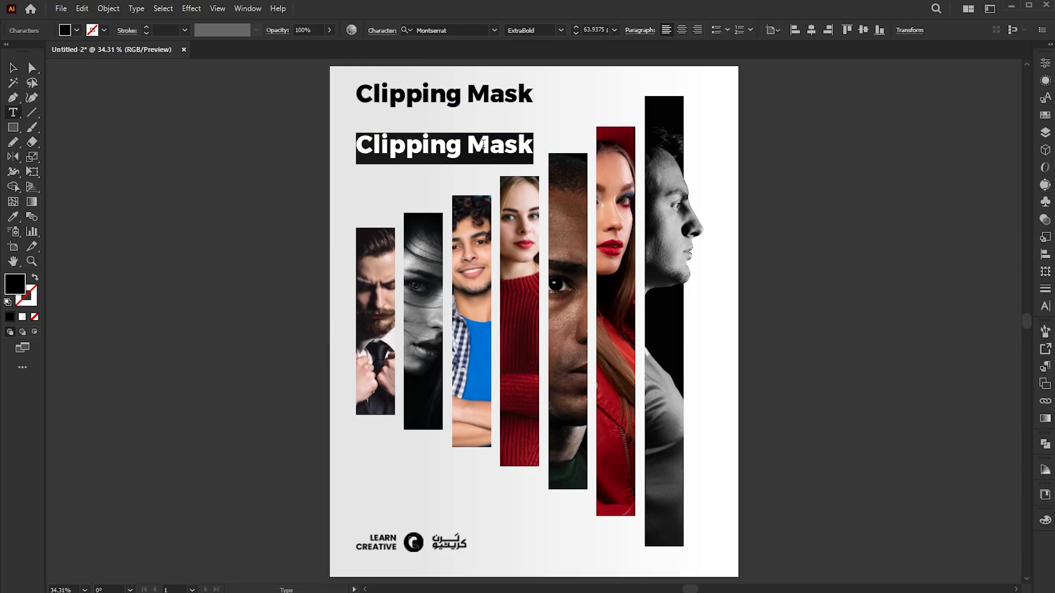
{"action": "type", "text": "in adobe illustrator"}
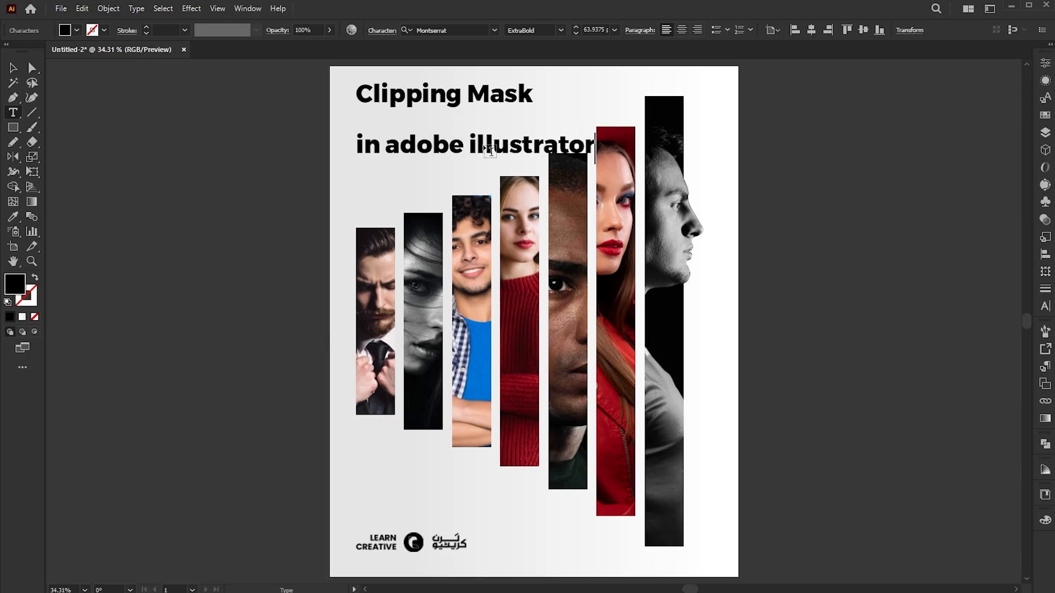
{"action": "key", "text": "Escape"}
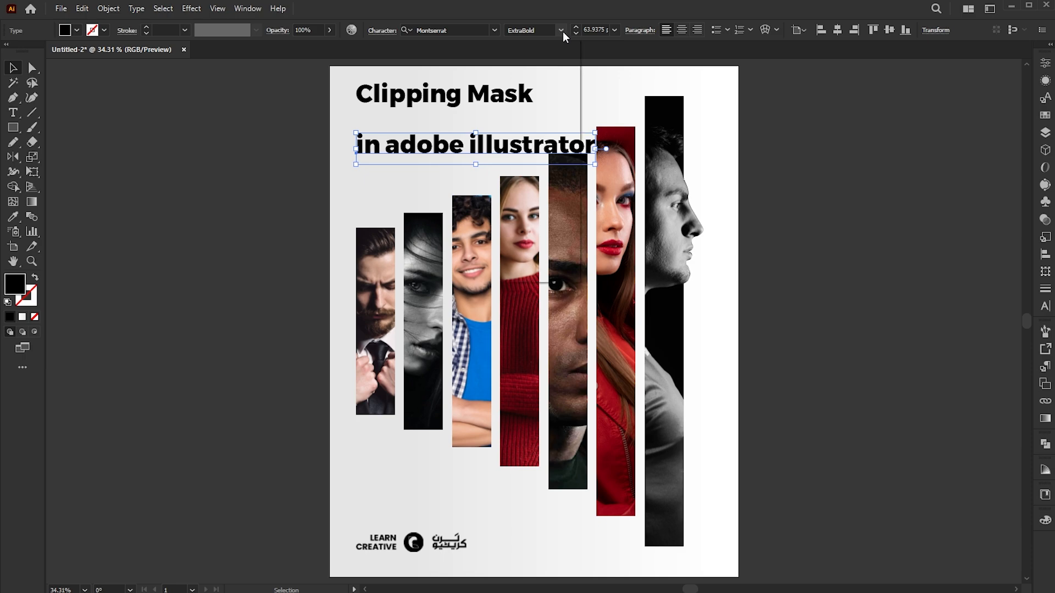
Step: Restyle the "in adobe illustrator" line as uppercase Montserrat Light, about 15 pt, tucked under the word Mask
{"action": "left_click", "coordinate": [561, 31]}
{"action": "left_click", "coordinate": [553, 97]}
{"action": "left_click", "coordinate": [136, 9]}
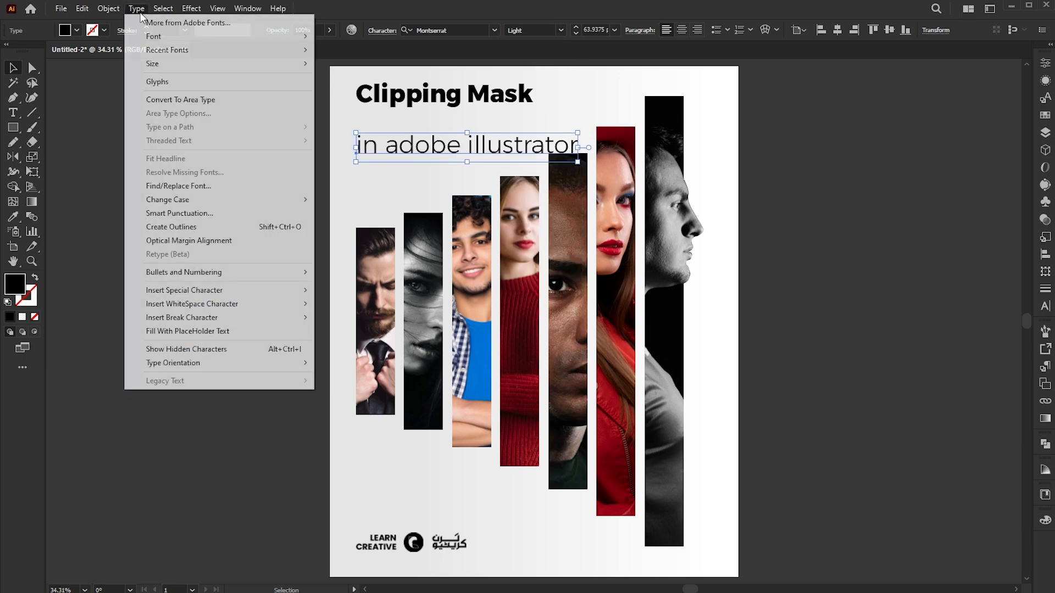
{"action": "mouse_move", "coordinate": [170, 202]}
{"action": "left_click", "coordinate": [341, 201]}
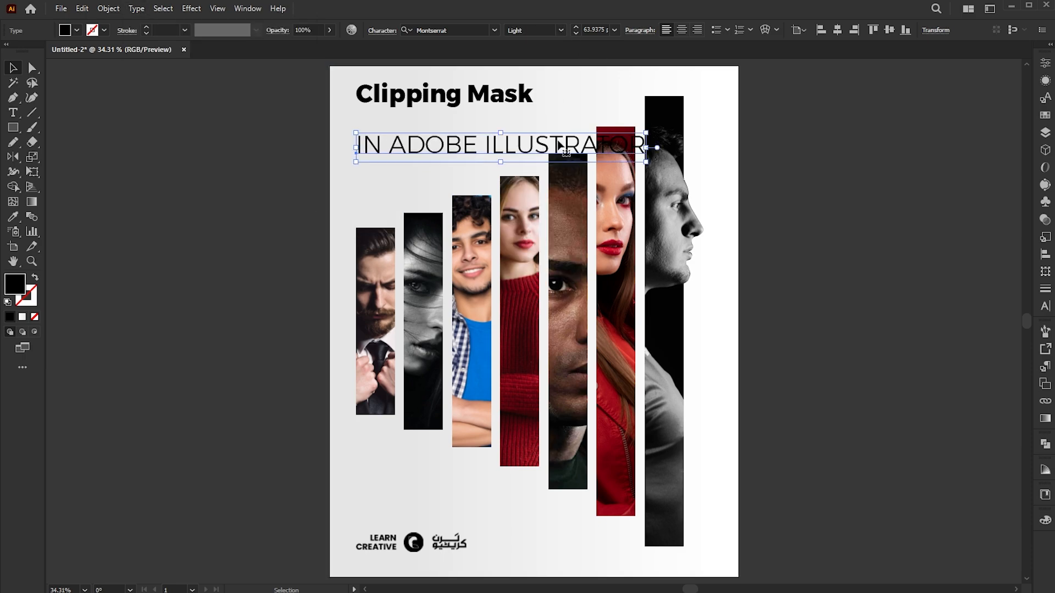
{"action": "left_click_drag", "start_coordinate": [648, 143], "coordinate": [538, 103]}
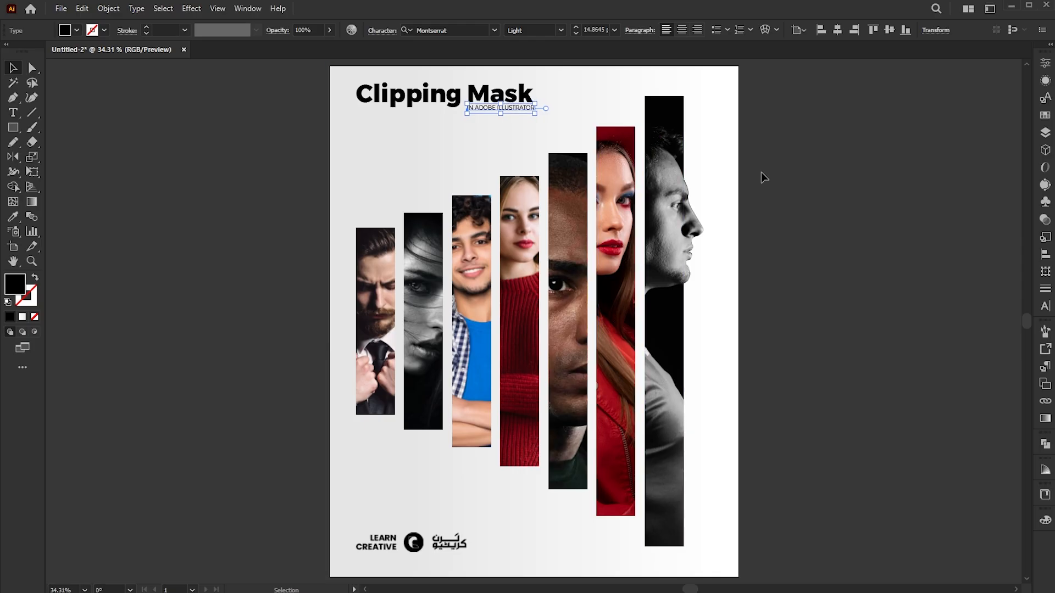
{"action": "left_click", "coordinate": [788, 175]}
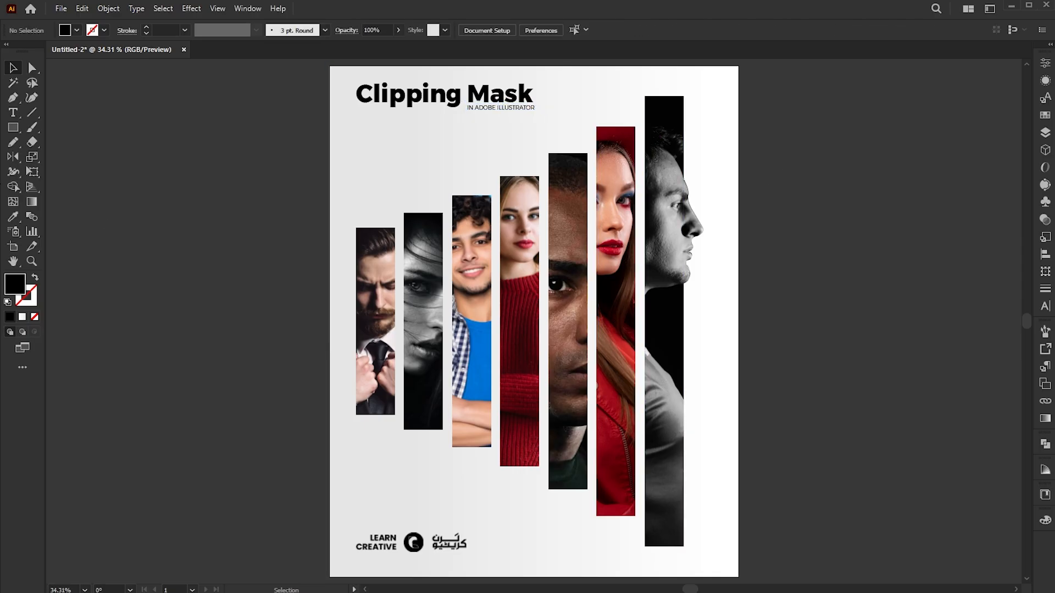
Step: Add a lorem ipsum area text block below the title and delete its last few lines after "at vero er"
{"action": "left_click", "coordinate": [15, 116]}
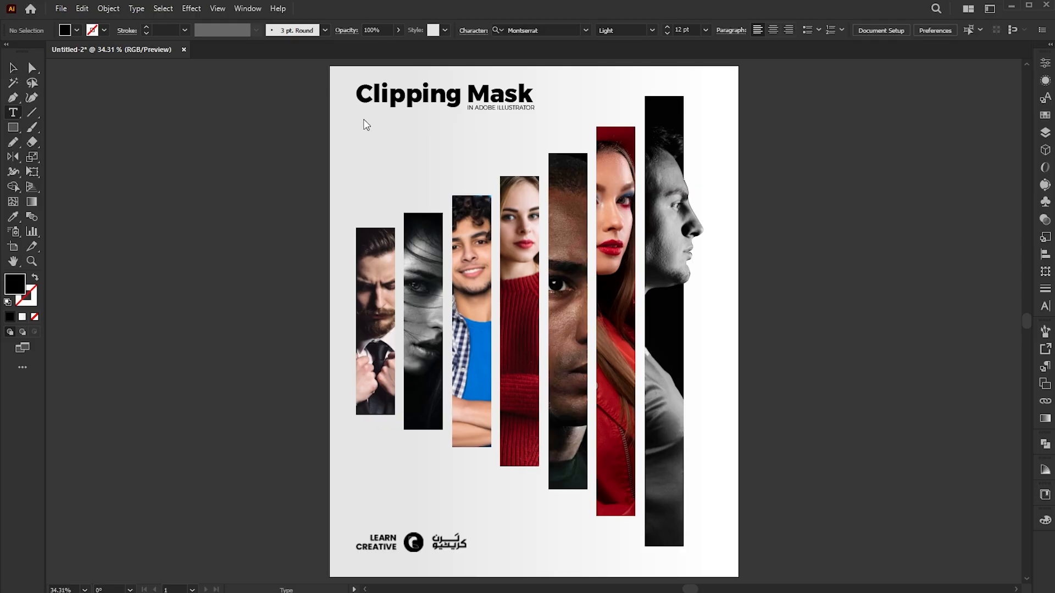
{"action": "left_click_drag", "start_coordinate": [367, 125], "coordinate": [486, 185]}
{"action": "left_click_drag", "start_coordinate": [432, 158], "coordinate": [514, 181]}
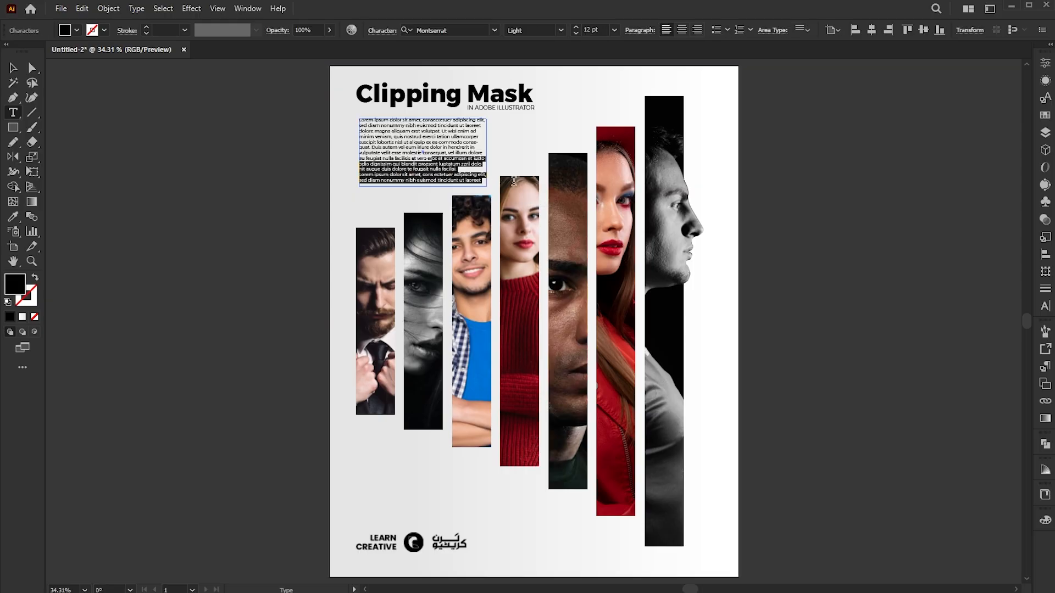
{"action": "key", "text": "BackSpace"}
Step: Split the body text into two paragraphs after "quis nostrud", separated by a blank line
{"action": "left_click", "coordinate": [422, 137]}
{"action": "key", "text": "Return"}
{"action": "key", "text": "Return"}
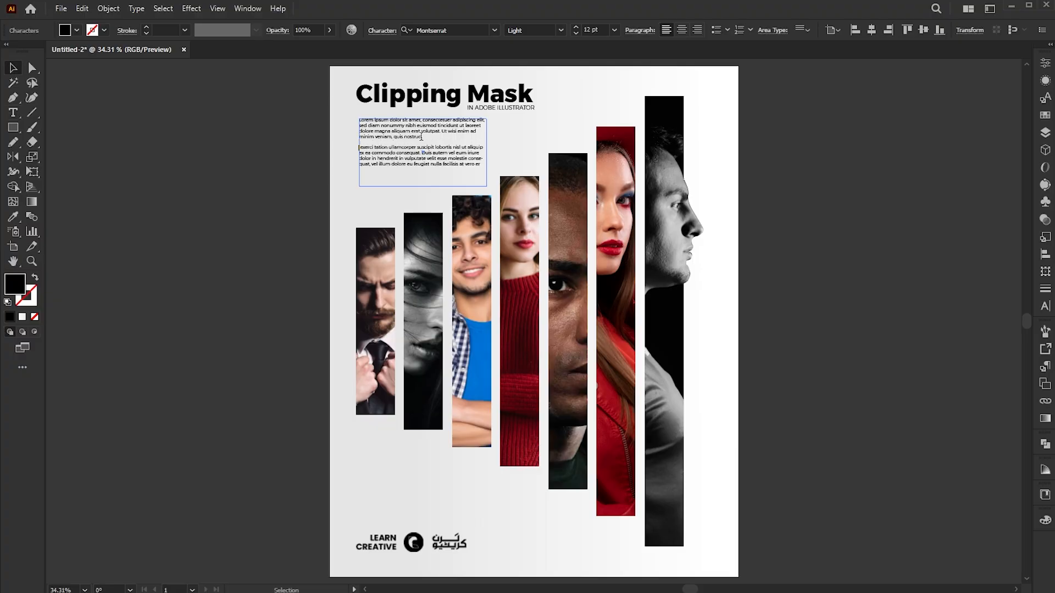
{"action": "key", "text": "Escape"}
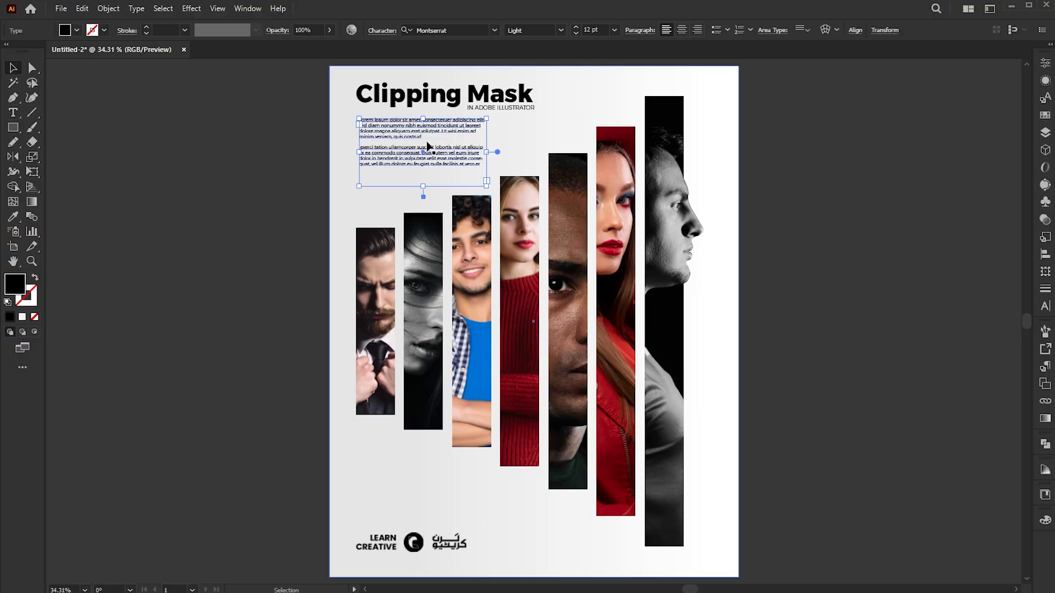
Step: Recolour the body text dark grey and lower it slightly to leave more space beneath the subtitle
{"action": "double_click", "coordinate": [18, 287]}
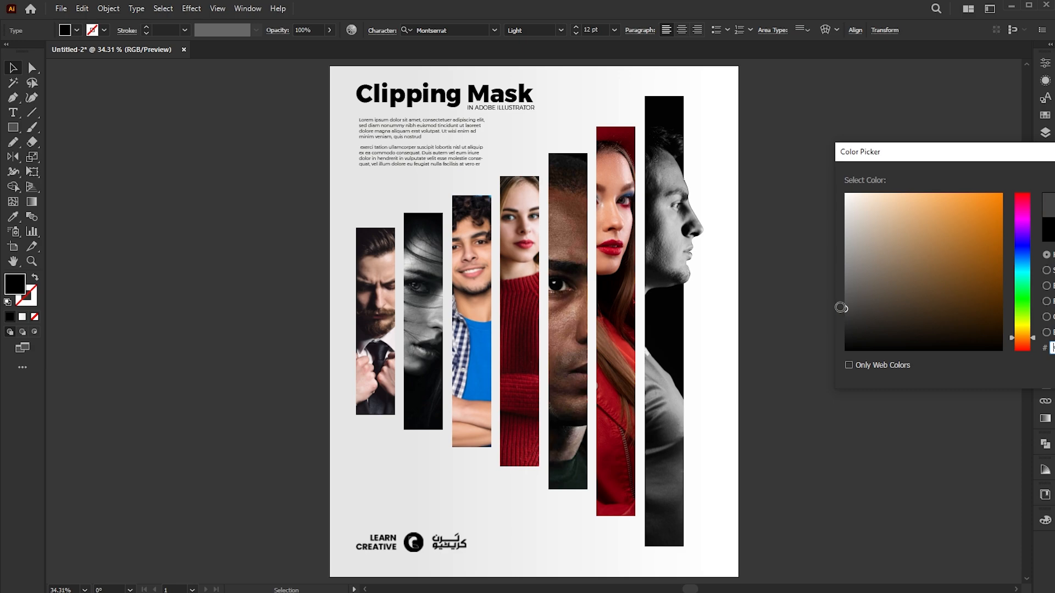
{"action": "key", "text": "Return"}
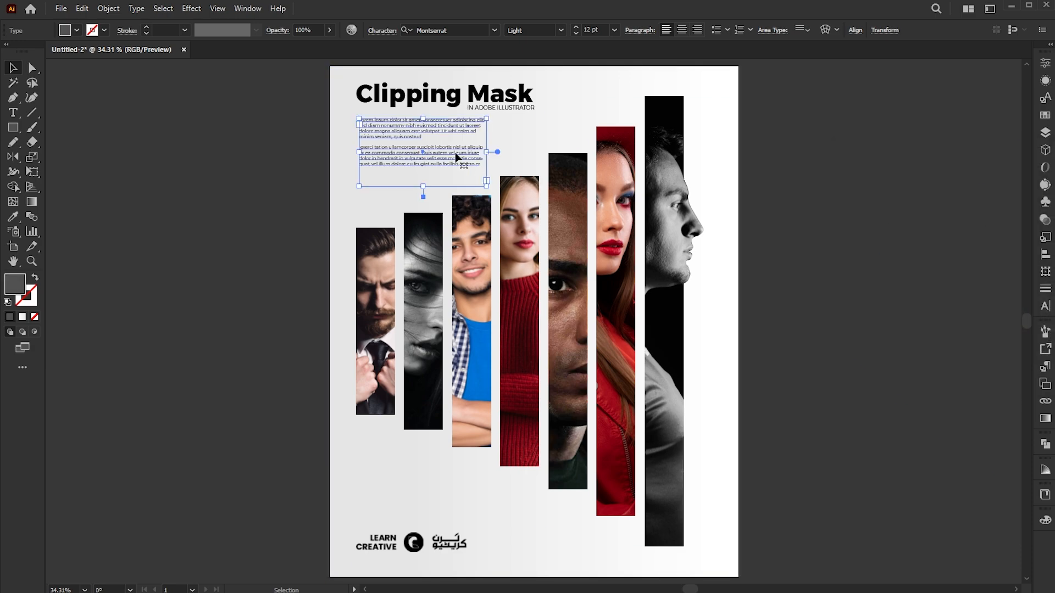
{"action": "left_click", "coordinate": [833, 189]}
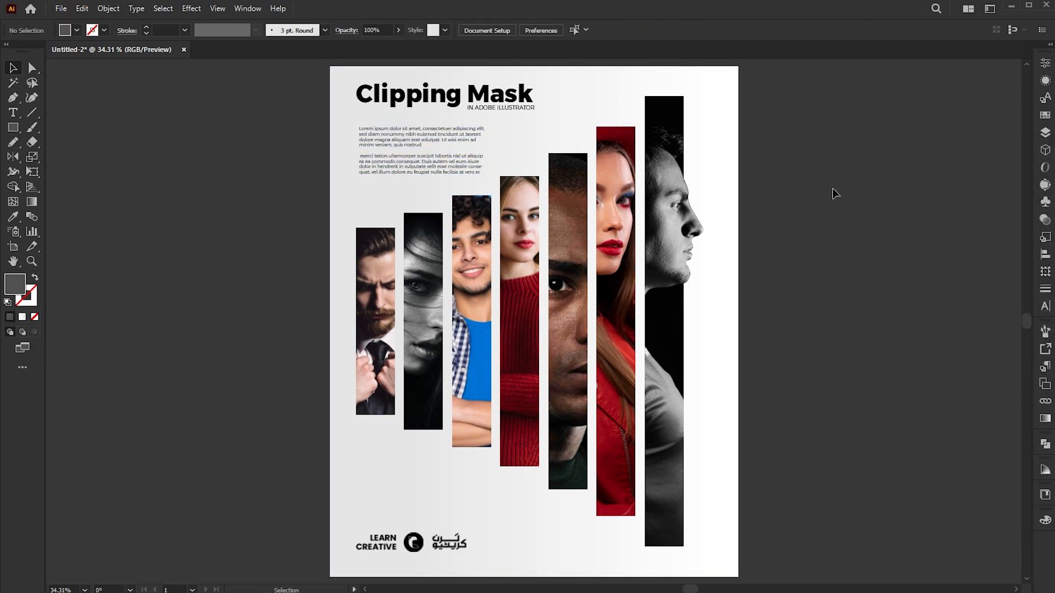
Step: Duplicate the body text block straight down to just above the logo and delete the copy's second paragraph
{"action": "left_click_drag", "start_coordinate": [450, 179], "coordinate": [450, 517]}
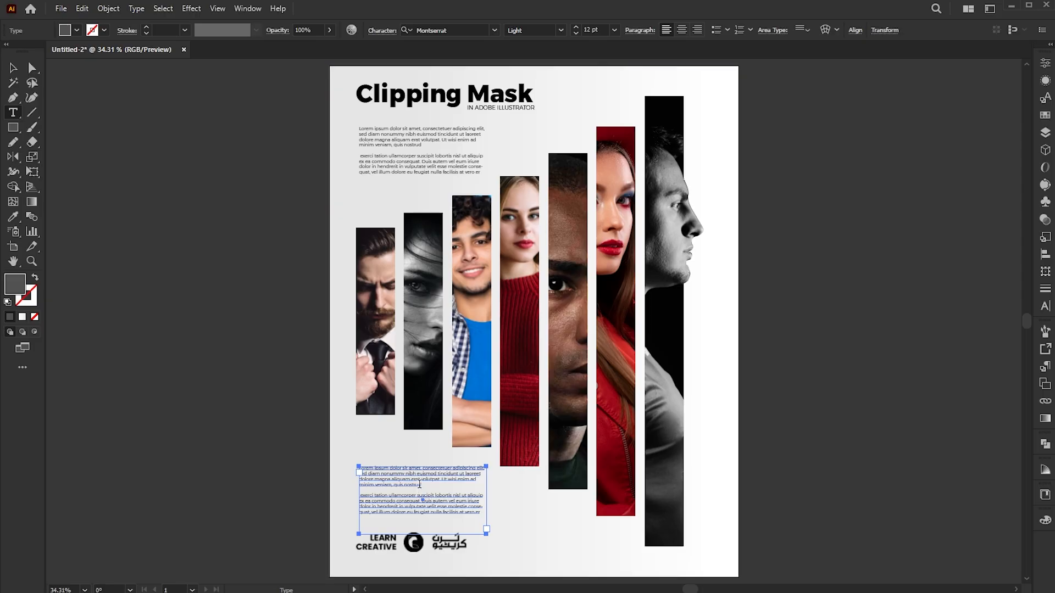
{"action": "key", "text": "ctrl+shift+End"}
{"action": "key", "text": "BackSpace"}
{"action": "key", "text": "Escape"}
Step: Widen and shorten the copied text frame so its text runs in three lines, and place it just above the logo
{"action": "left_click", "coordinate": [427, 541], "text": "shift"}
{"action": "left_click", "coordinate": [427, 542], "text": "shift"}
{"action": "left_click_drag", "start_coordinate": [486, 530], "coordinate": [533, 482]}
{"action": "left_click_drag", "start_coordinate": [464, 483], "coordinate": [460, 511]}
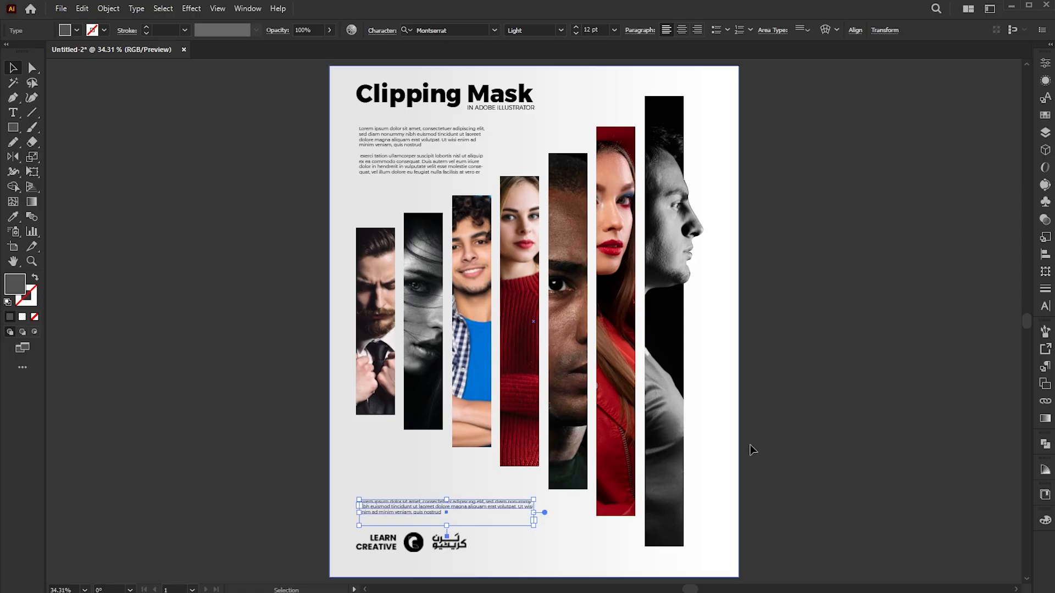
{"action": "left_click", "coordinate": [752, 450]}
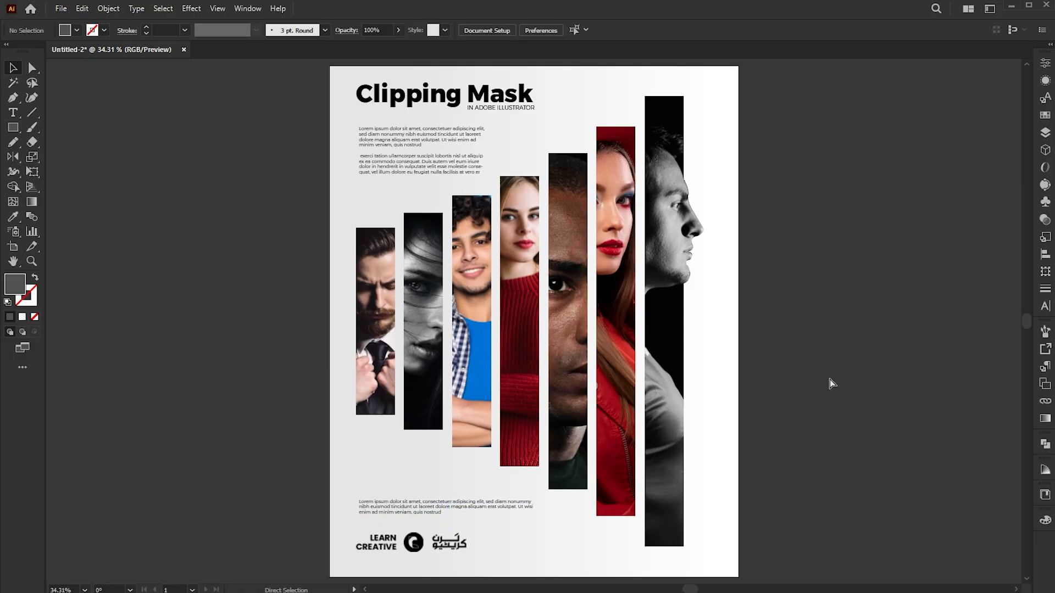
{"action": "scroll", "coordinate": [829, 378], "scroll_direction": "up", "scroll_amount": 1}
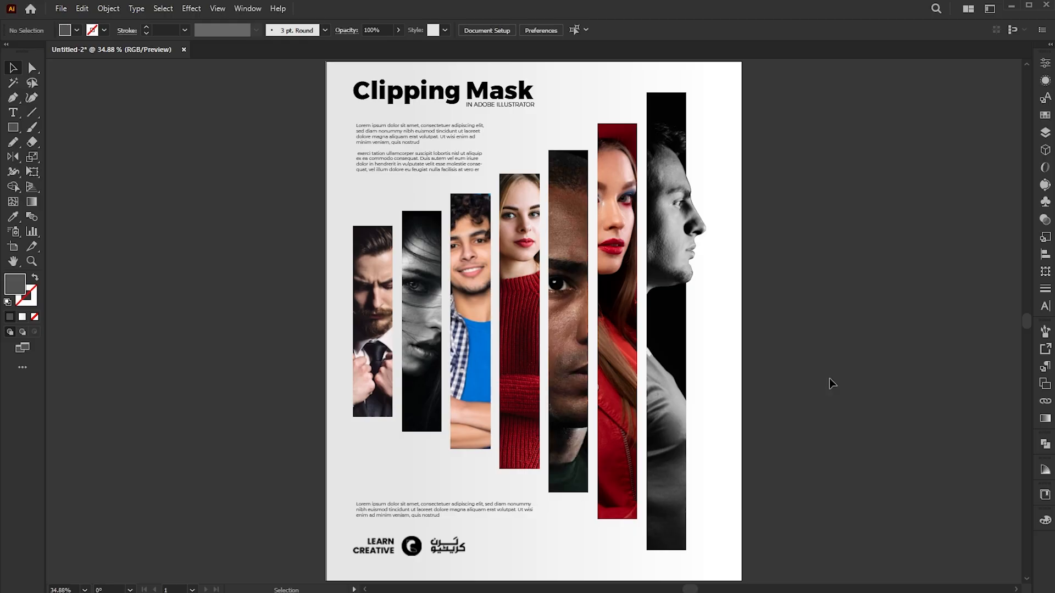